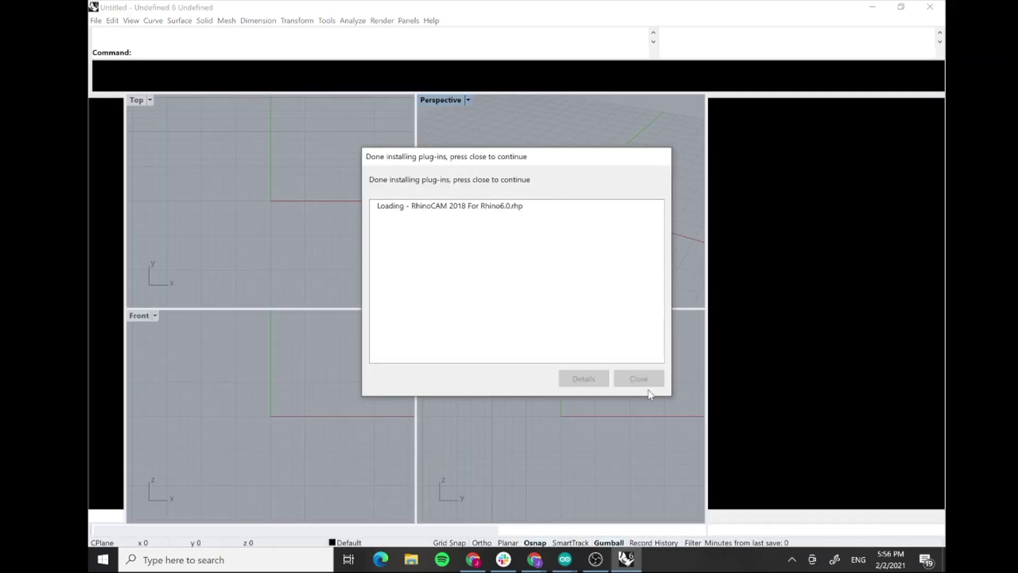
- Close the plug-in installation notice and maximize the Top viewport
click(648, 384)
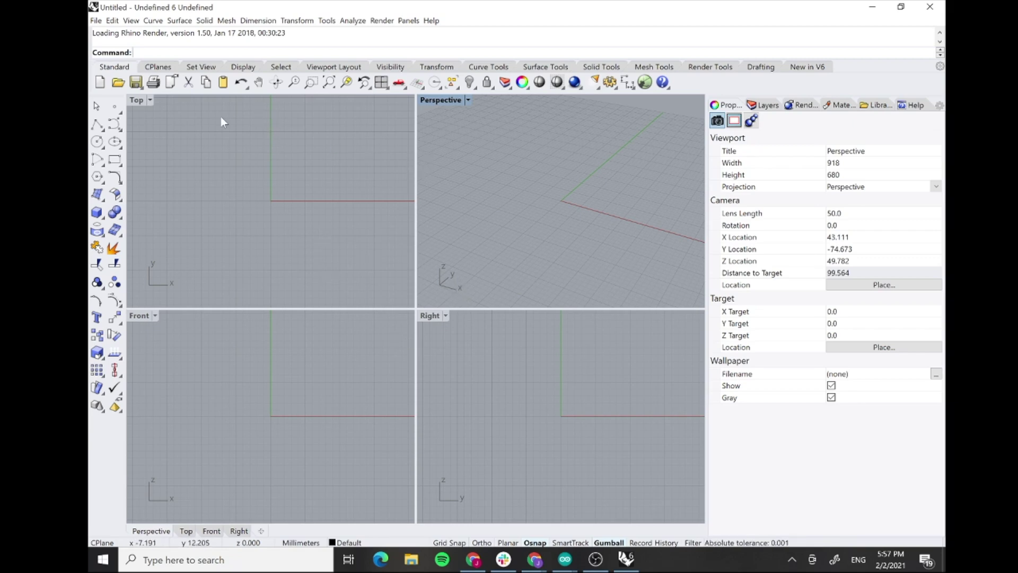
click(136, 101)
key(ctrl+m)
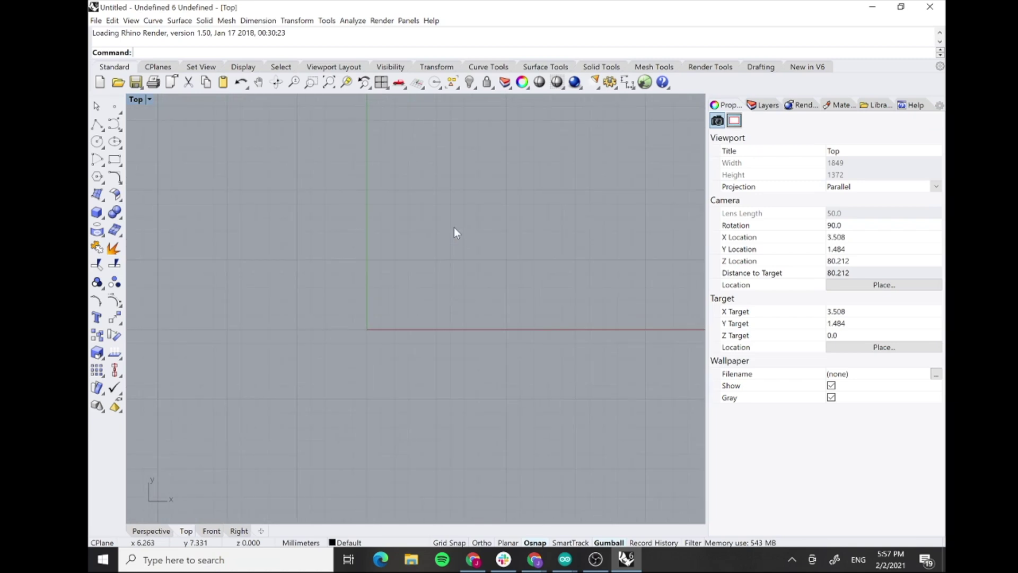
- Draw a 20 × 20 mm rectangle from 0,0 to 20,20
click(115, 159)
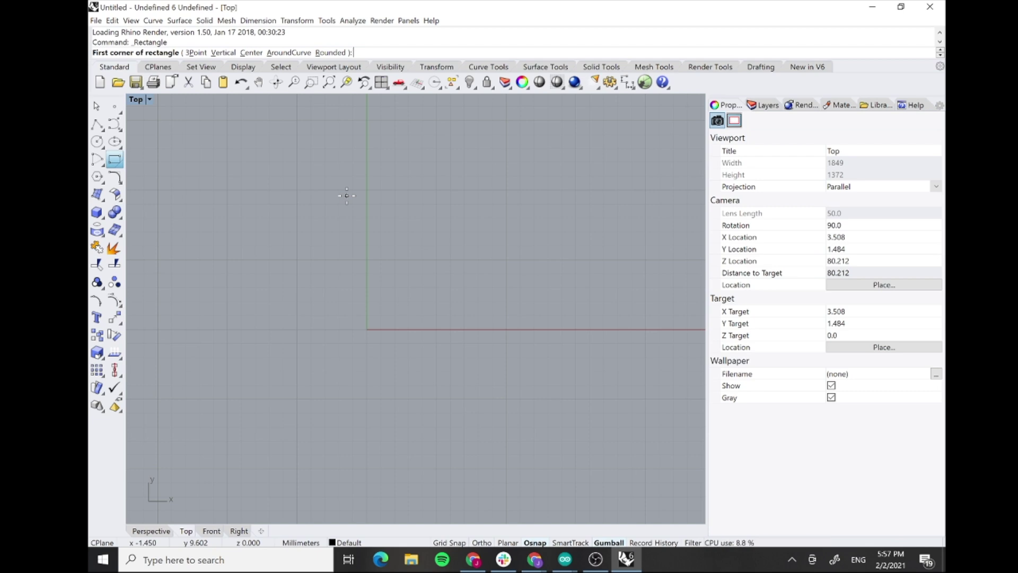
text(0,0)
key(Return)
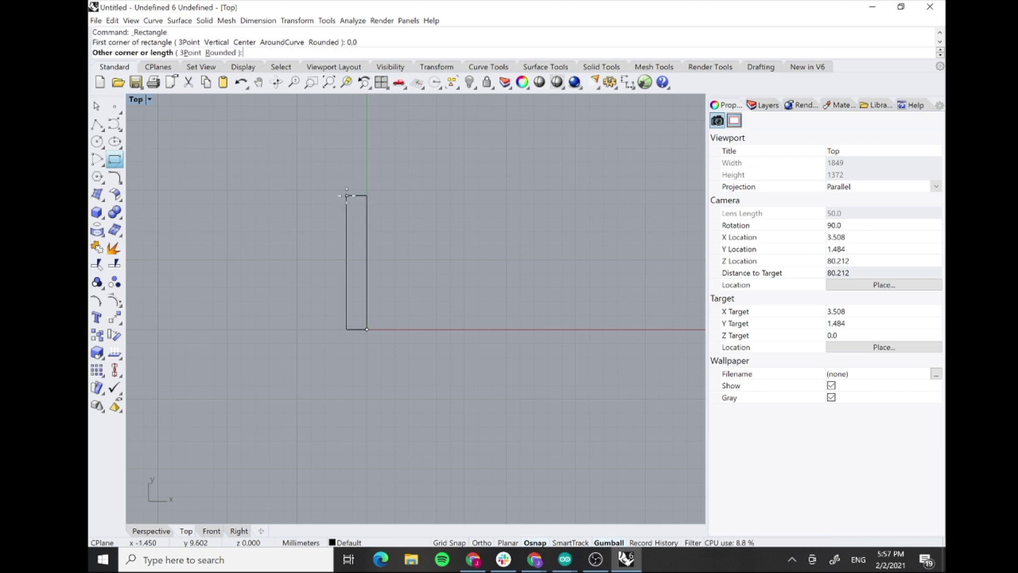
text(20,20)
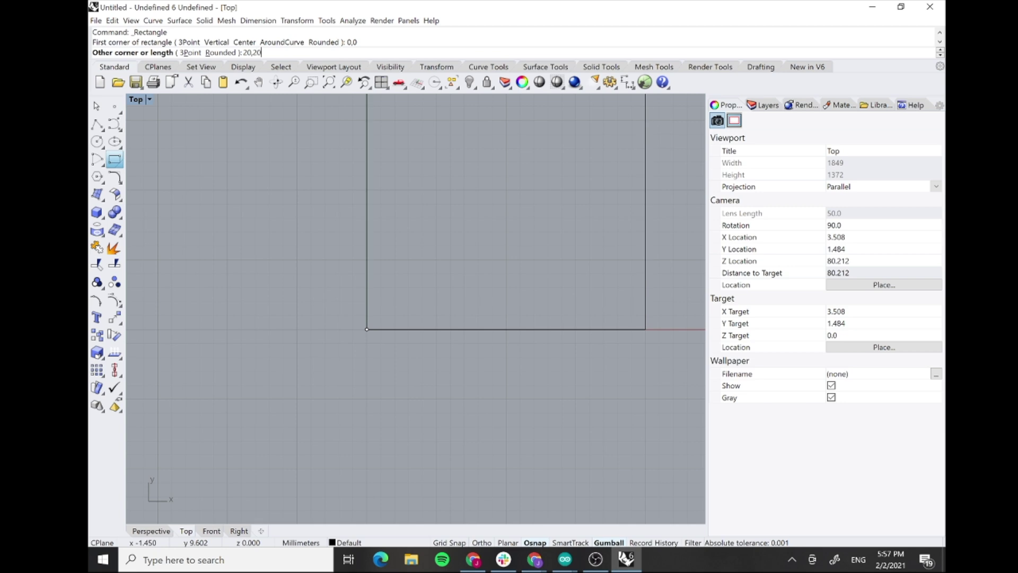
key(Return)
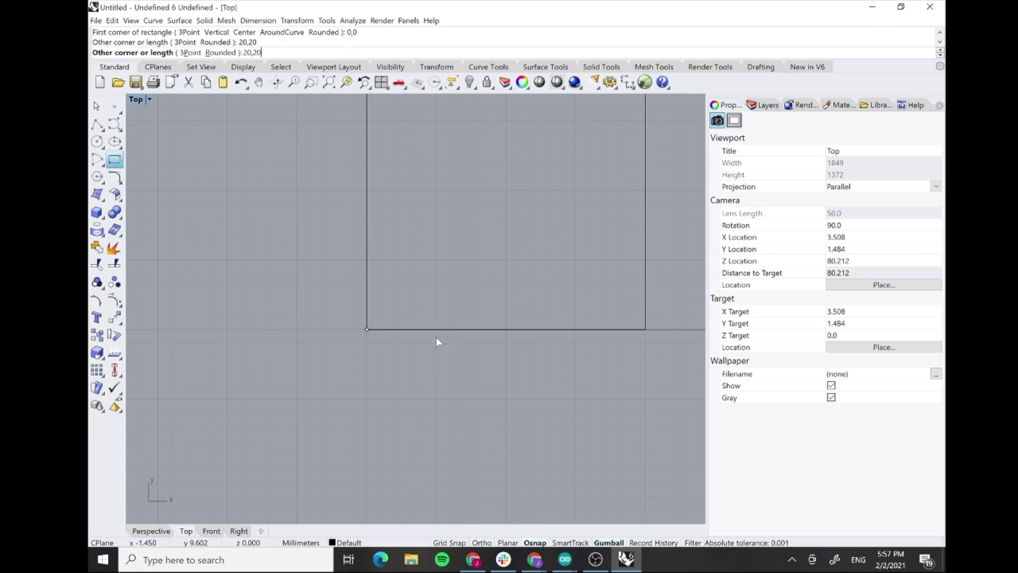
key(Return)
scroll(436, 336, down, 4)
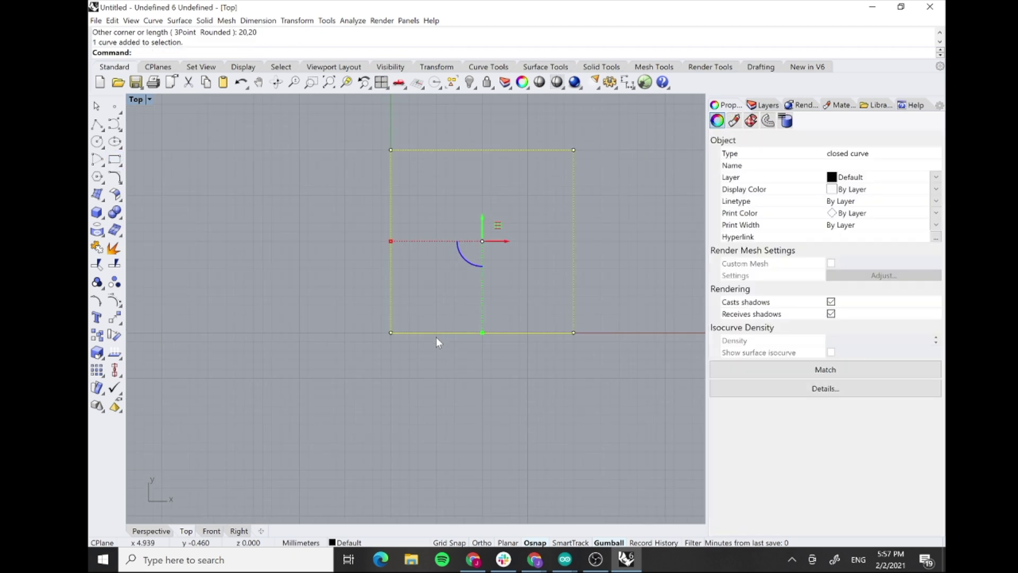
scroll(436, 342, down, 3)
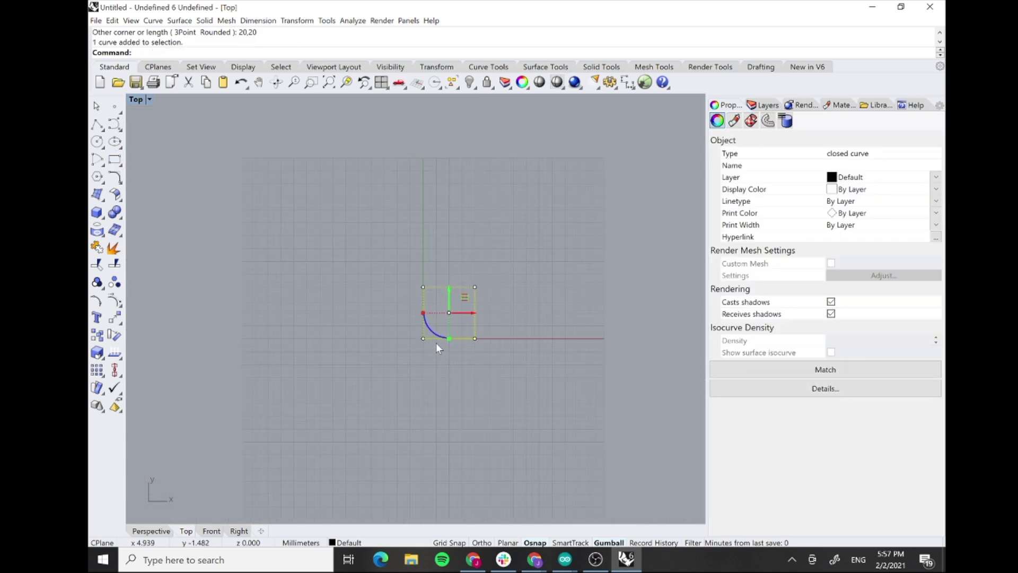
click(453, 371)
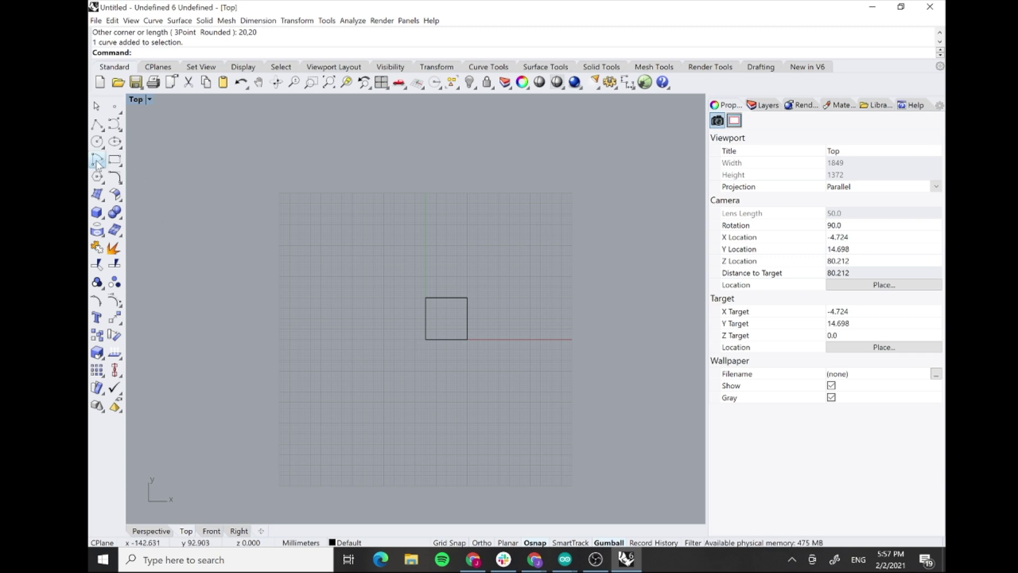
- Draw a 50 × 50 mm rectangle from 0,0 to 50,50
click(115, 159)
text(0,0)
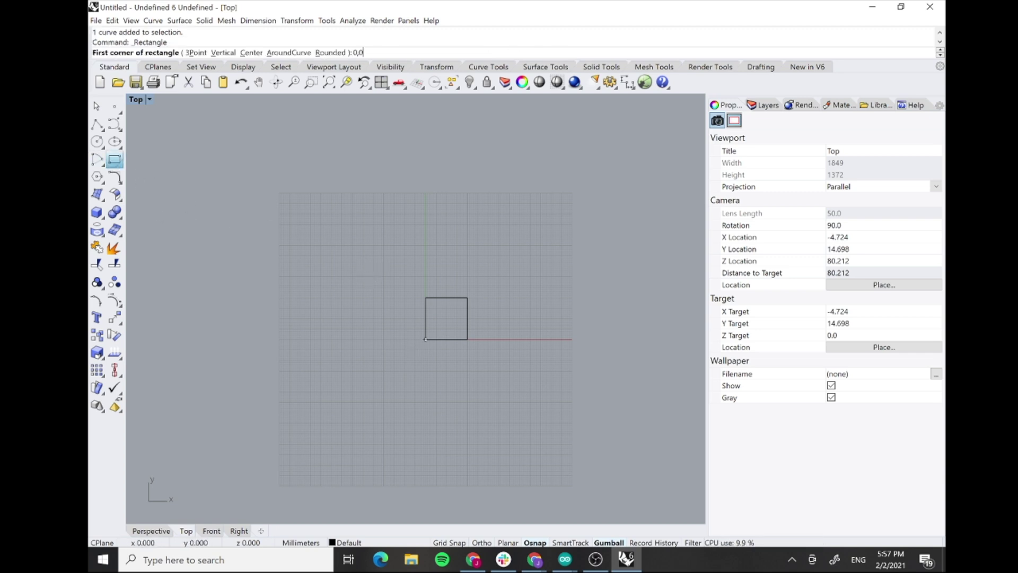
key(Return)
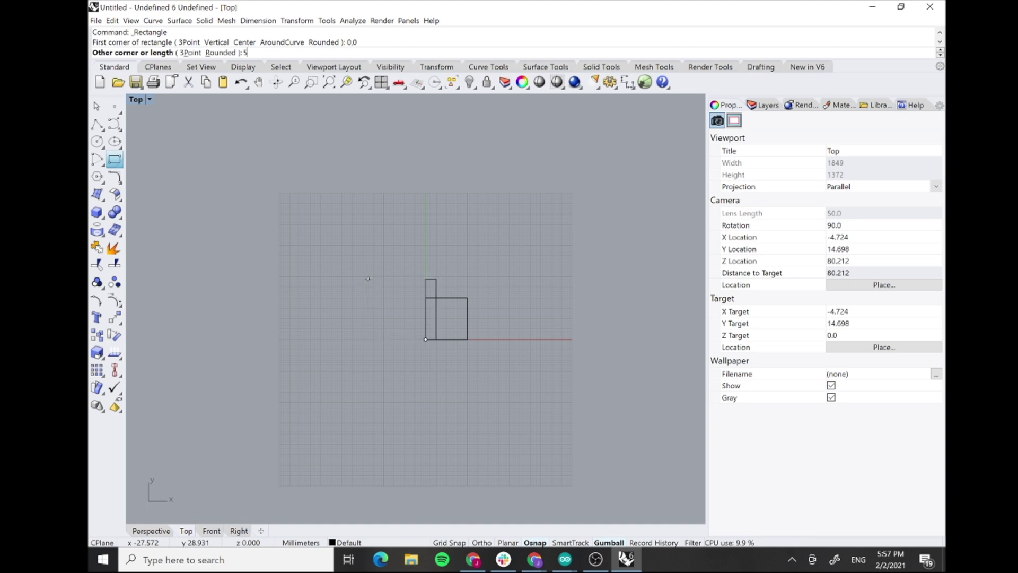
text(50,50)
key(Return)
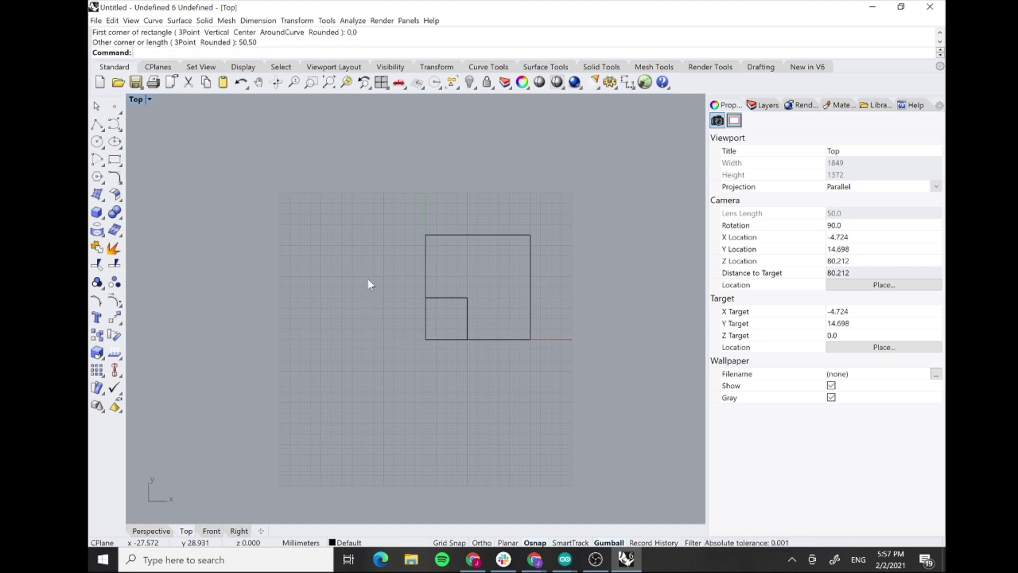
- Move the 20 mm square to the centre of the 50 mm square
click(447, 298)
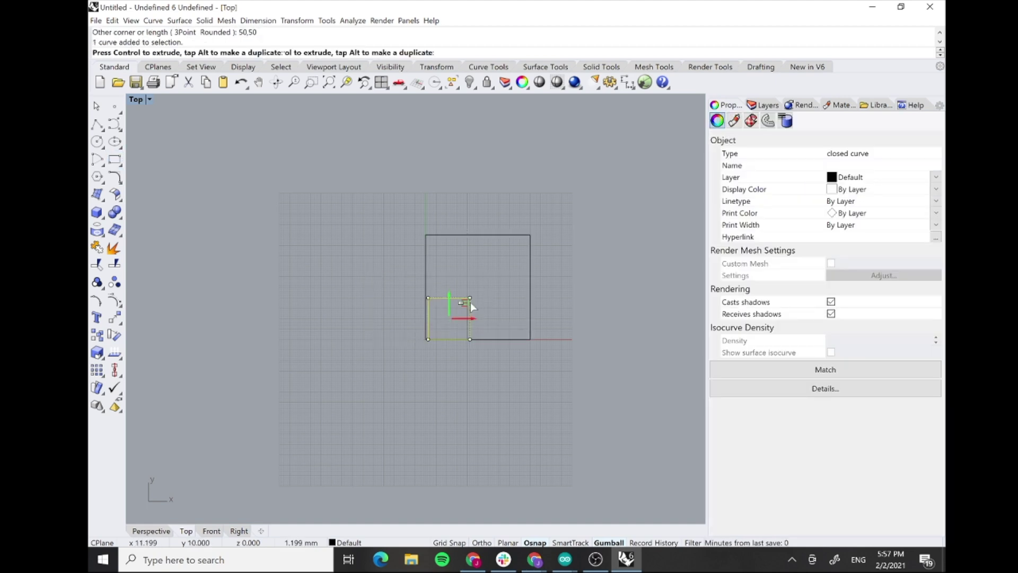
drag(470, 304, 492, 281)
click(584, 280)
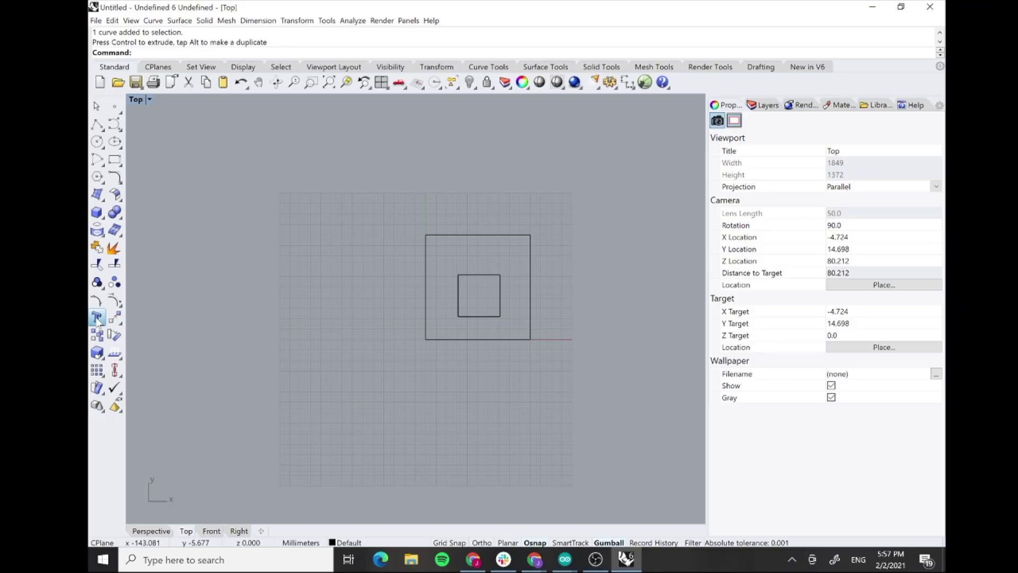
- Create the text object 'Hello' in Arial and place it in the Top view
click(97, 318)
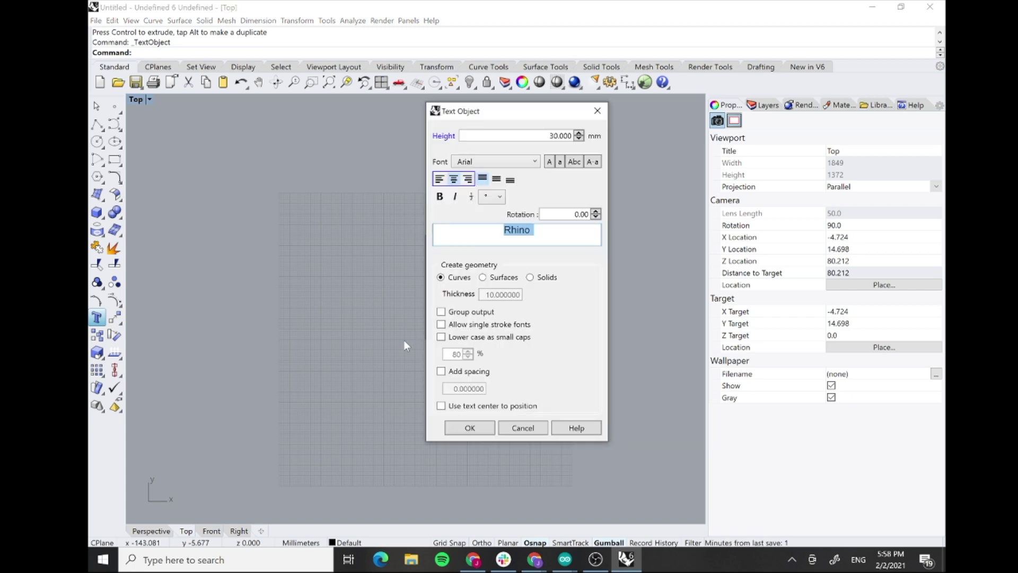
text(Hello)
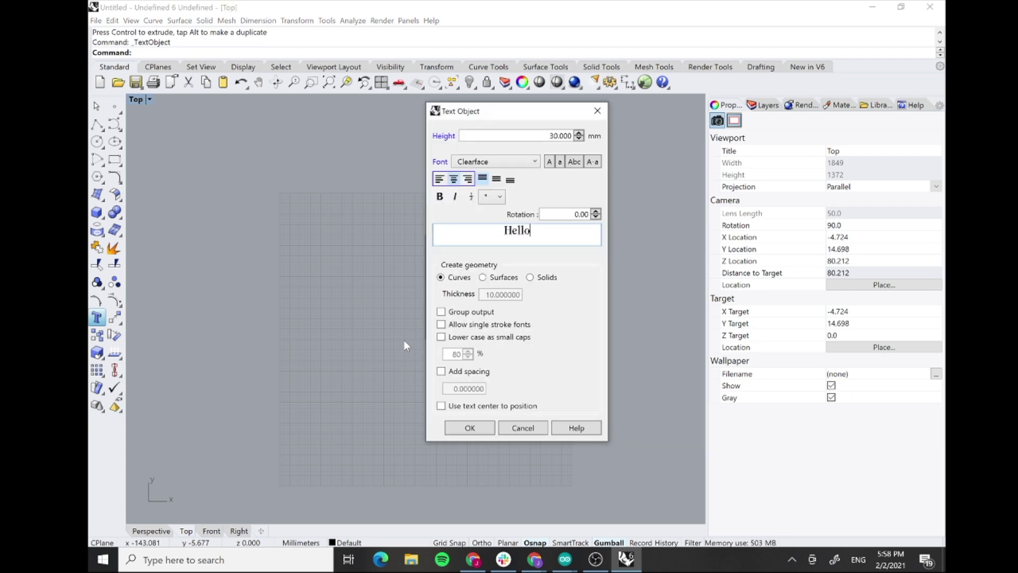
click(532, 162)
scroll(493, 202, up, 10)
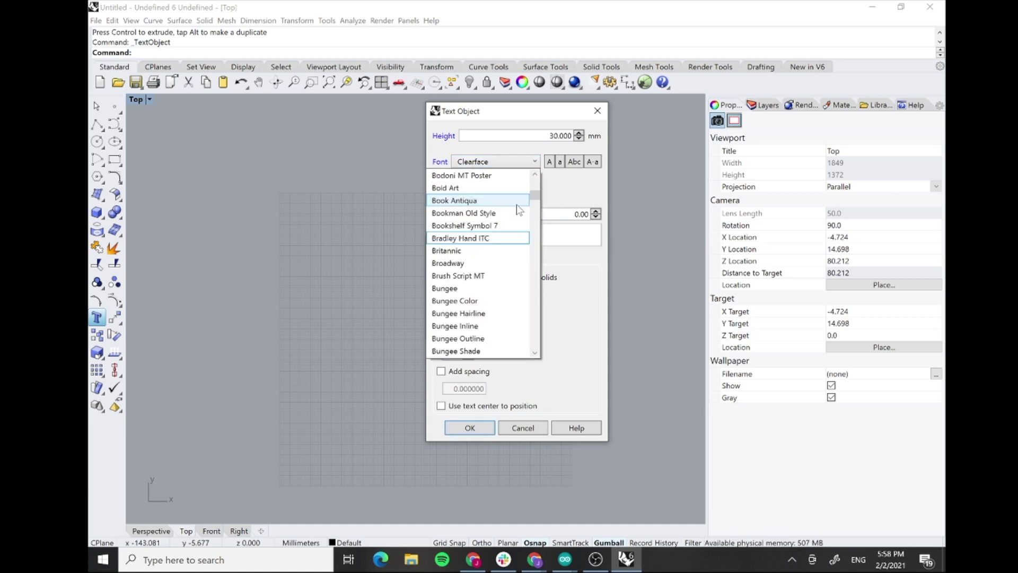
scroll(476, 194, up, 3)
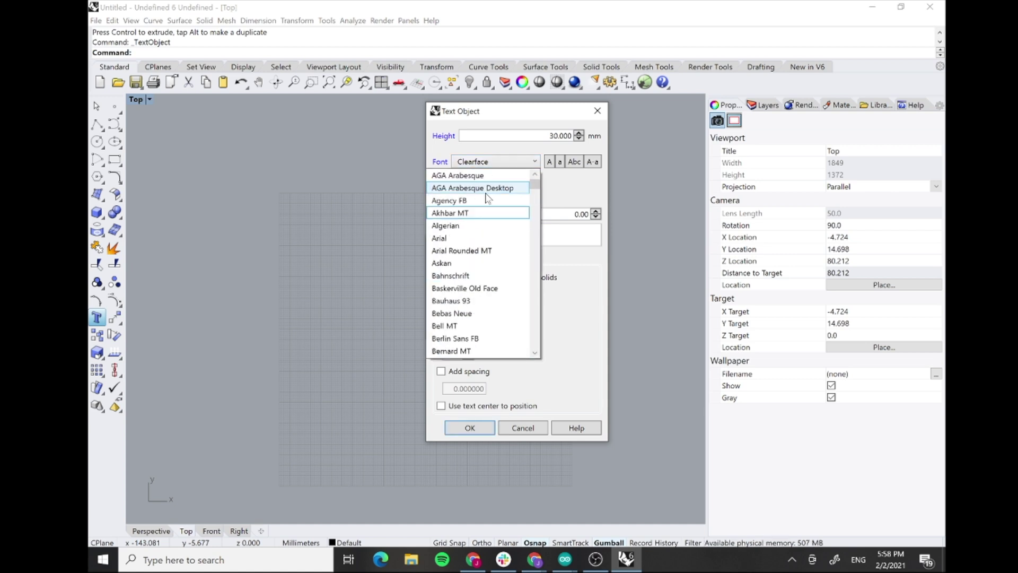
click(478, 237)
key(ctrl+a)
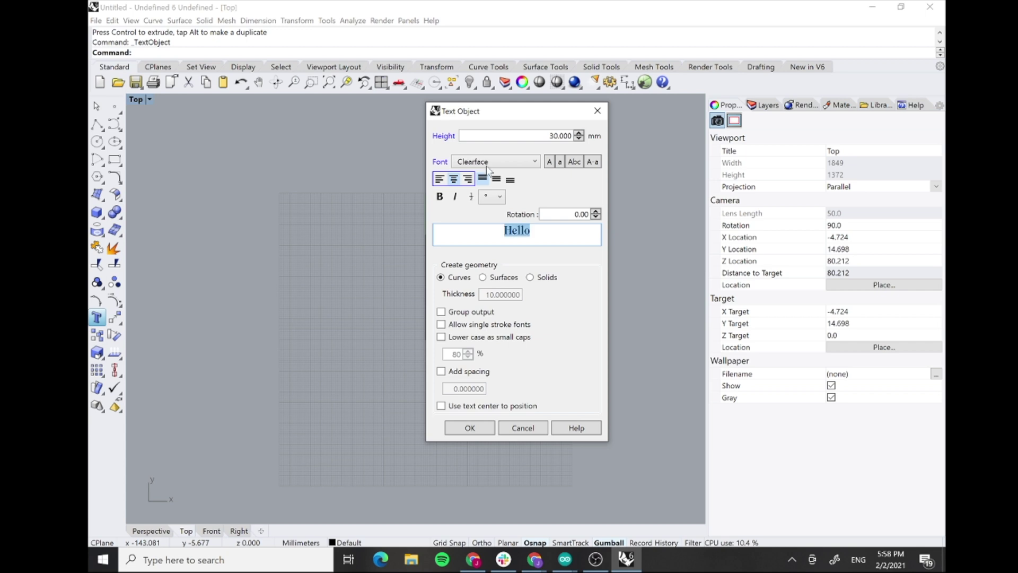
click(502, 162)
scroll(523, 210, up, 8)
scroll(521, 202, up, 5)
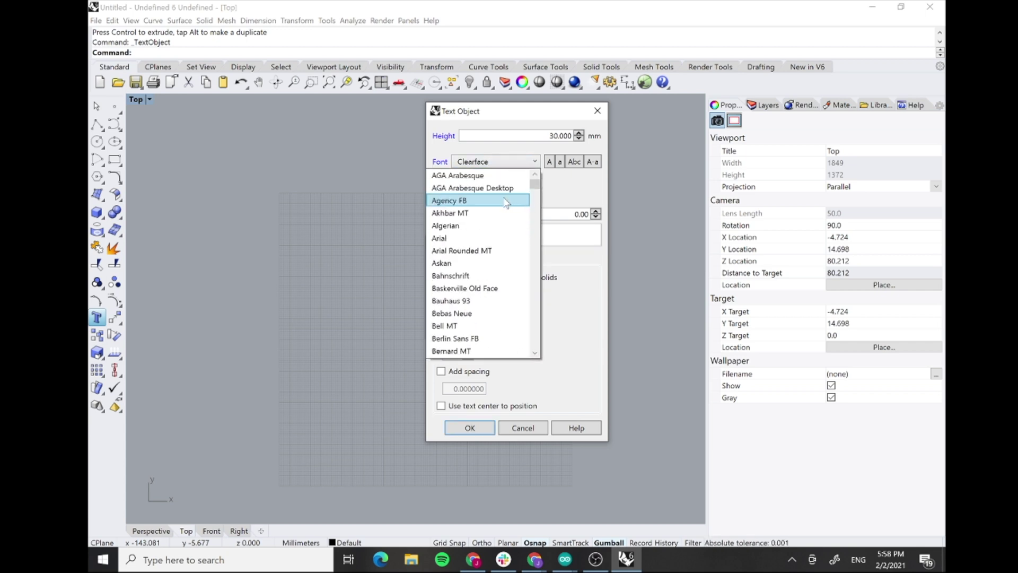
click(467, 237)
click(467, 428)
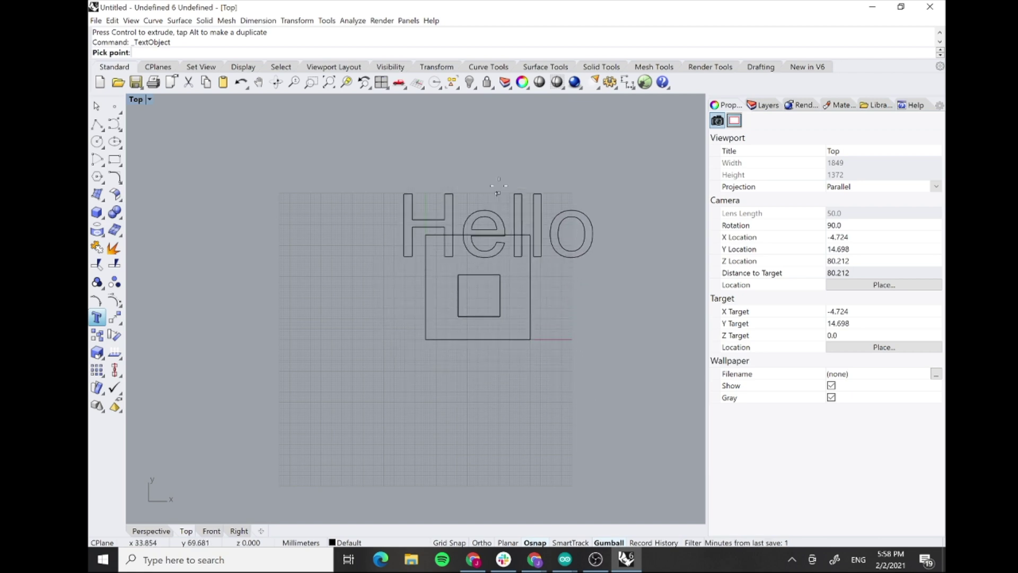
click(490, 158)
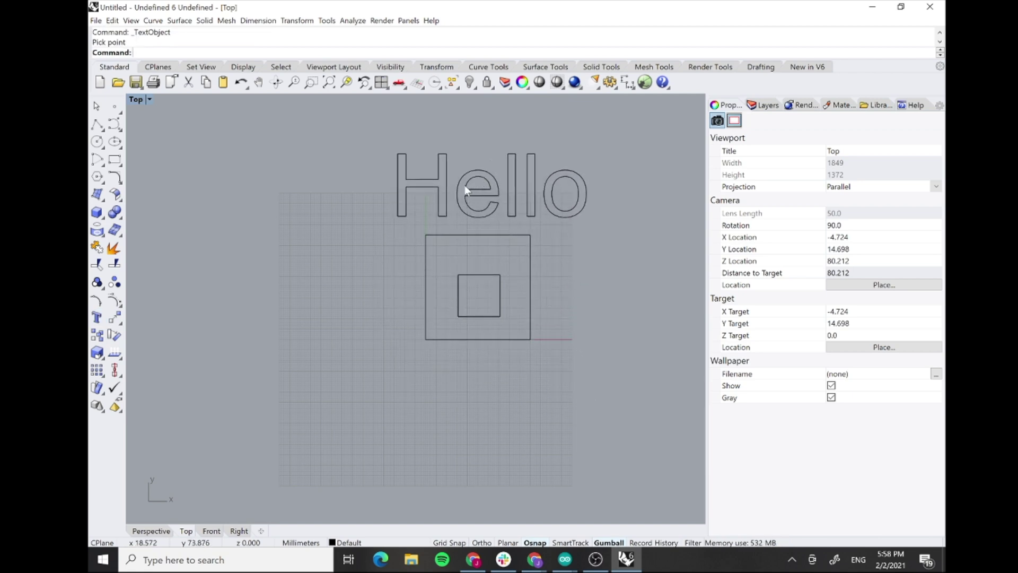
- Scale Hello down by reference points and move it into the large square above the small one
drag(350, 130, 627, 243)
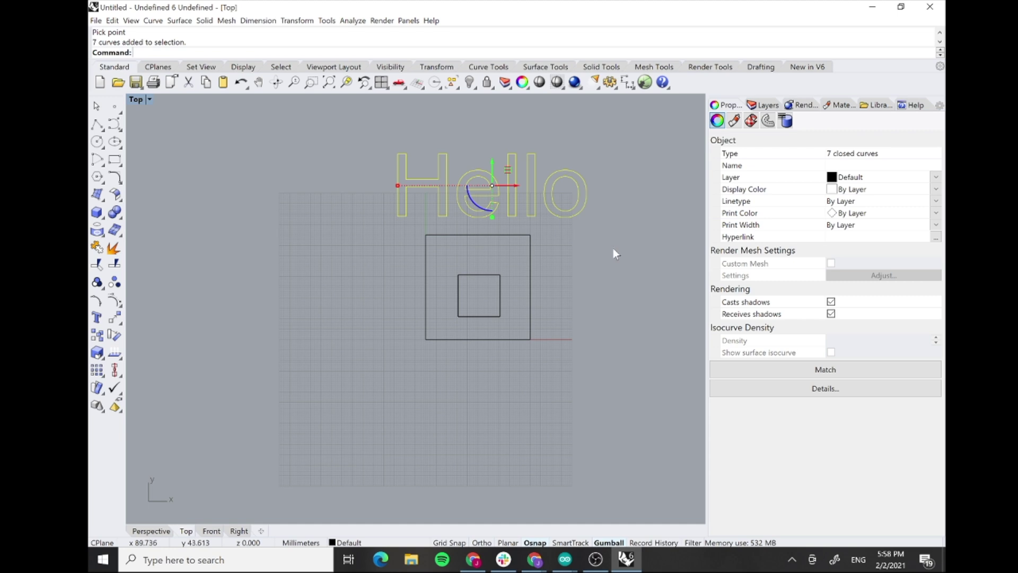
text(Scale)
key(Return)
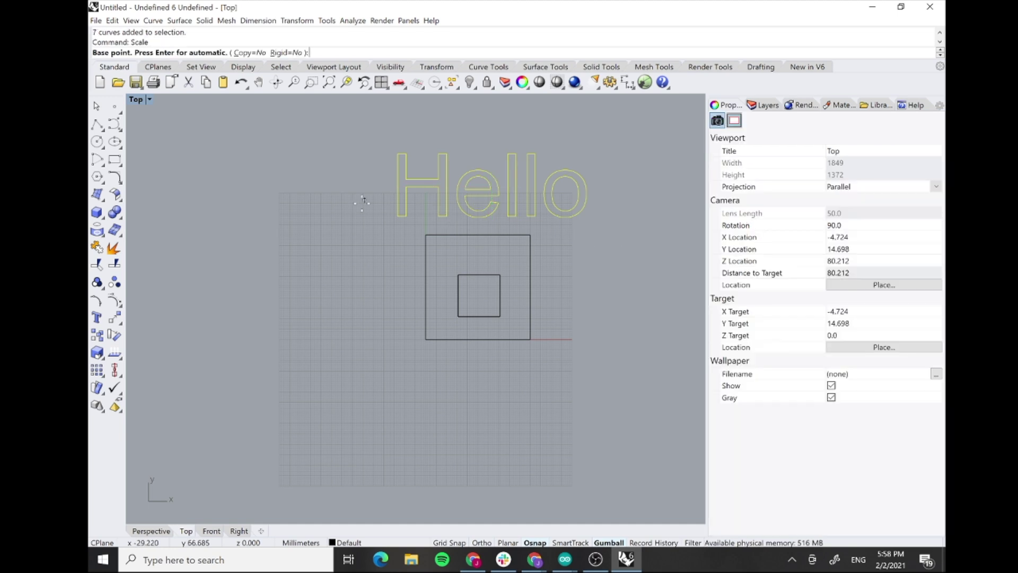
click(399, 216)
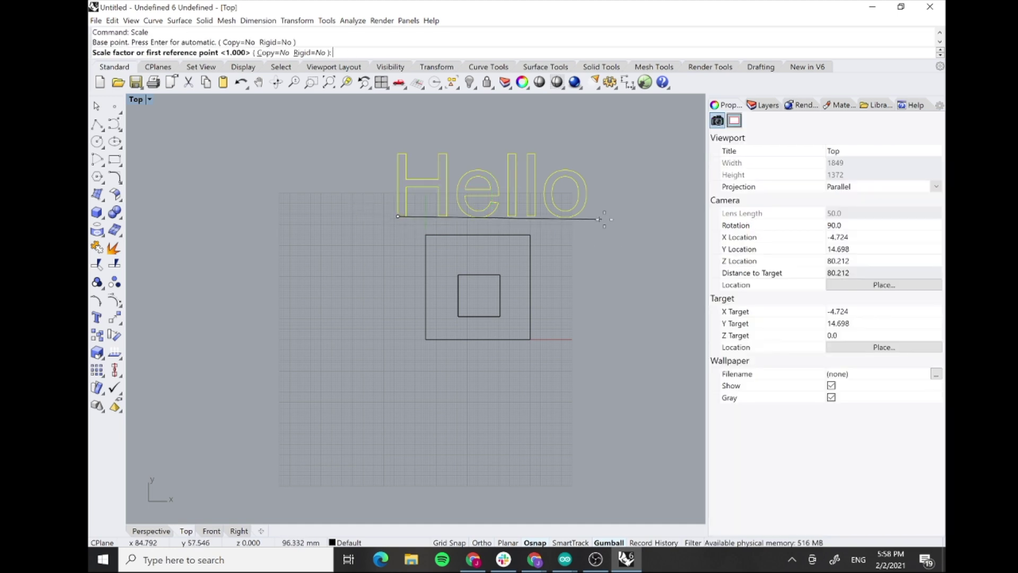
click(595, 216)
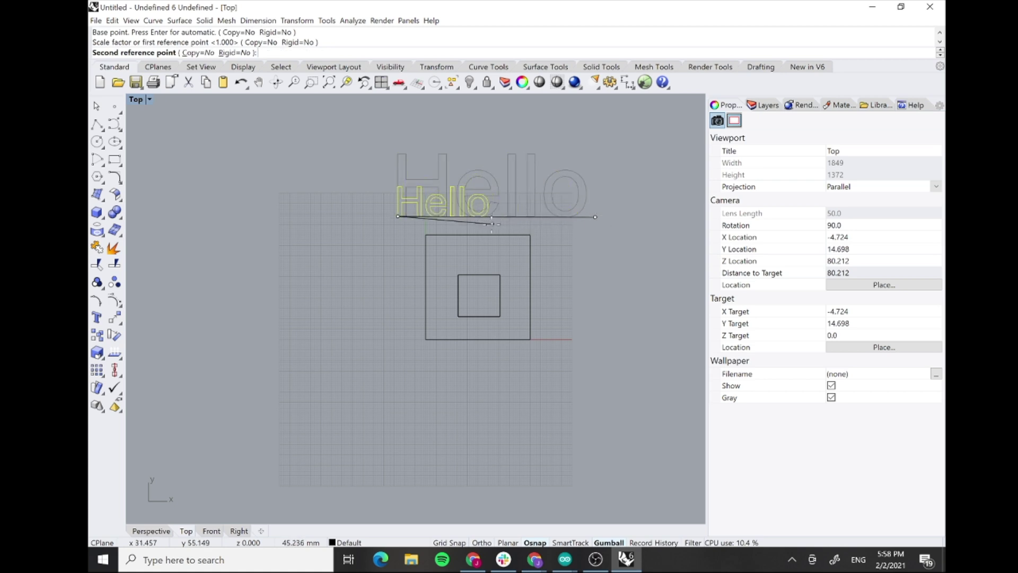
click(474, 222)
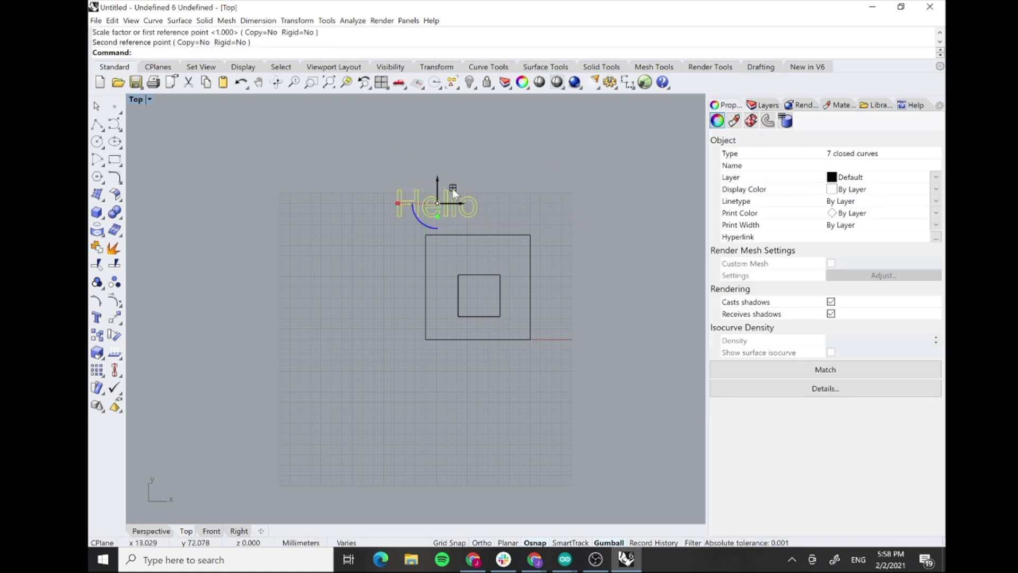
drag(453, 190, 496, 240)
click(571, 247)
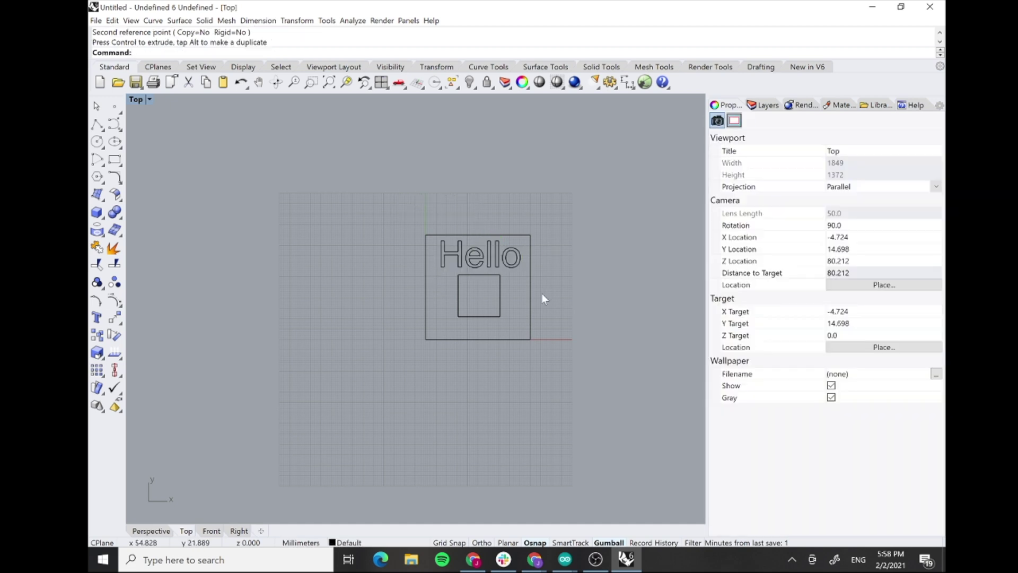
scroll(466, 275, up, 2)
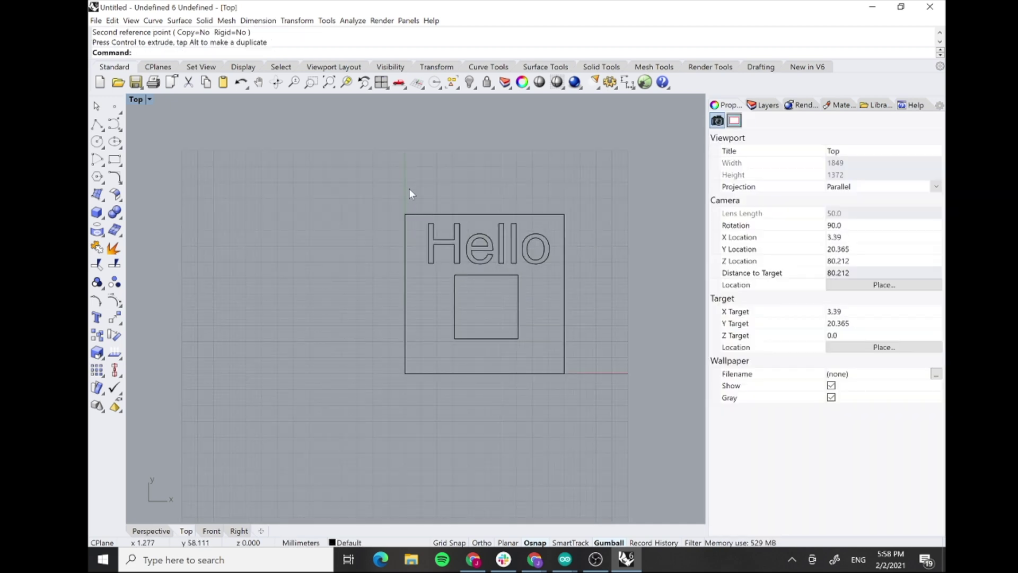
drag(409, 189, 559, 272)
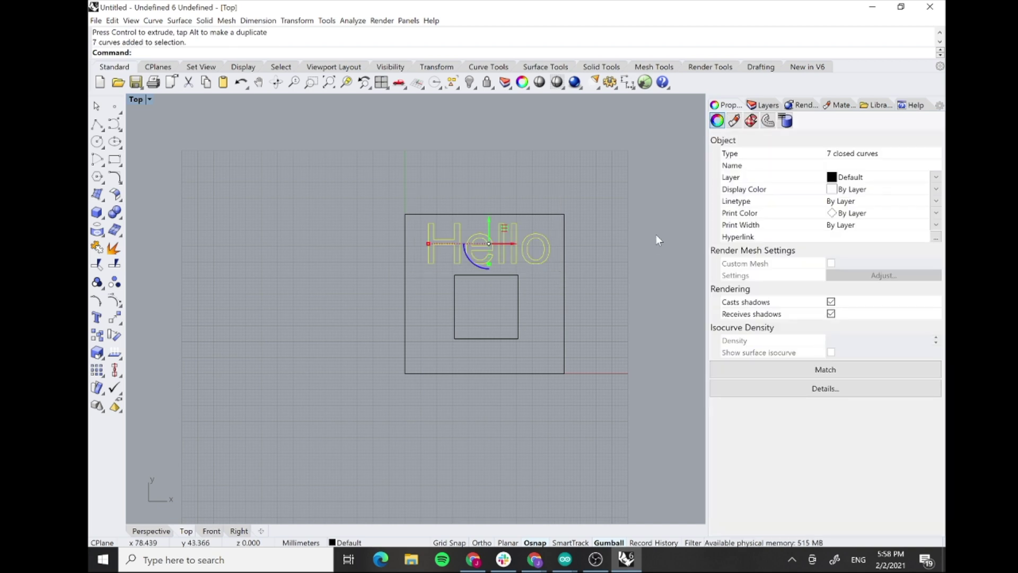
- Fill the Hello lettering with a solid hatch
text(Hatch)
key(Return)
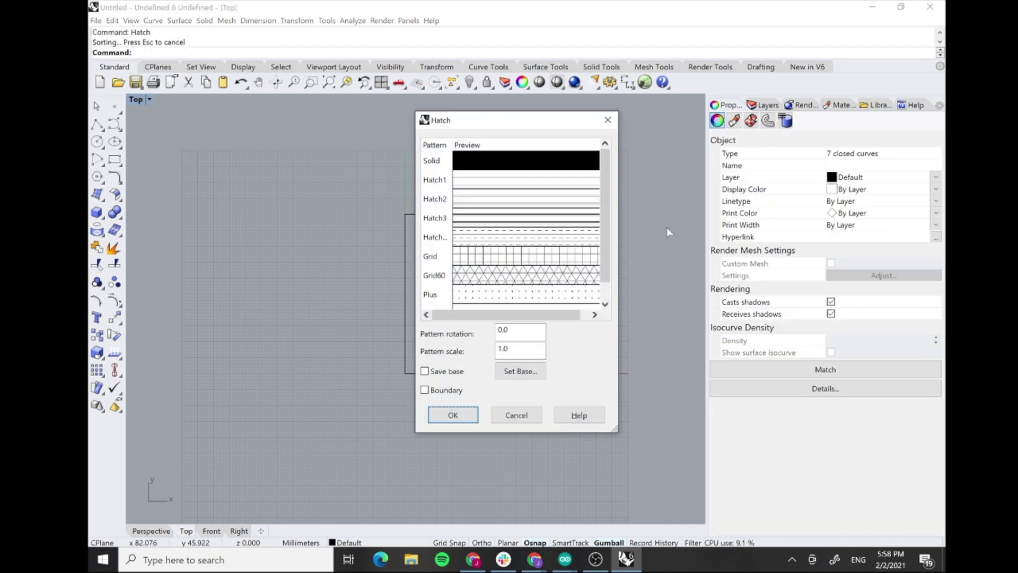
key(Return)
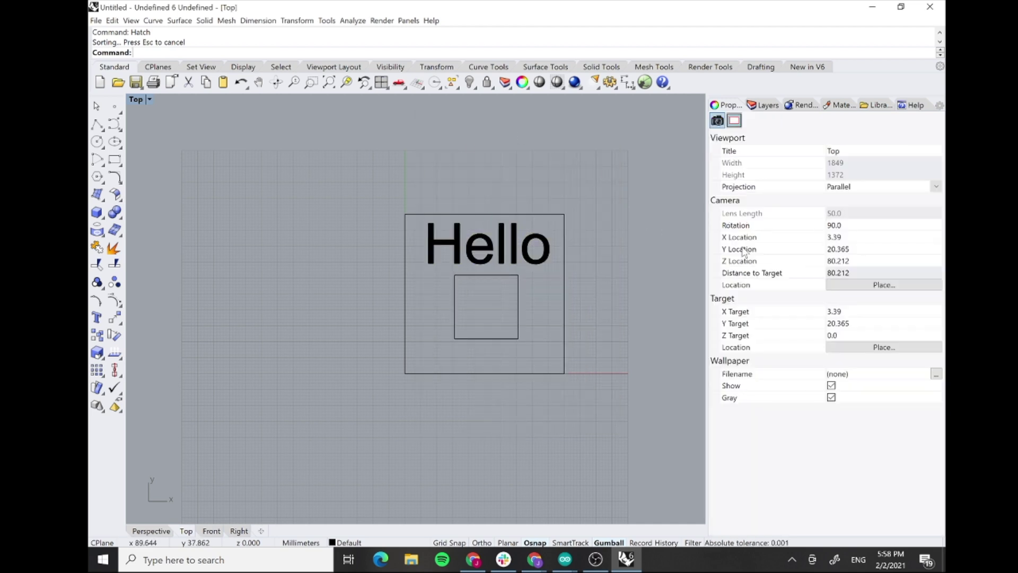
- Nudge the inner square and the Hello lettering slightly lower
click(504, 274)
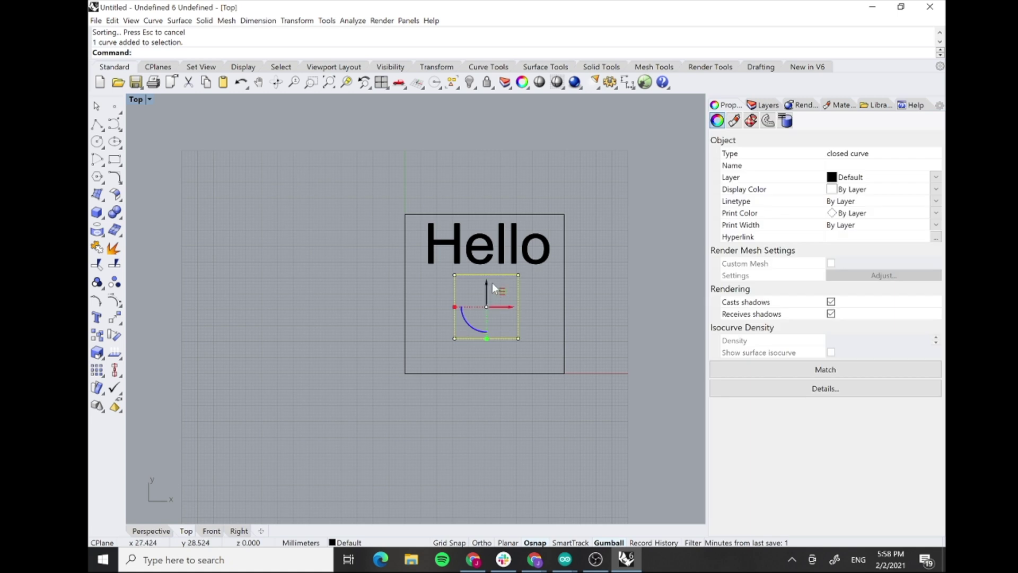
drag(491, 288, 492, 292)
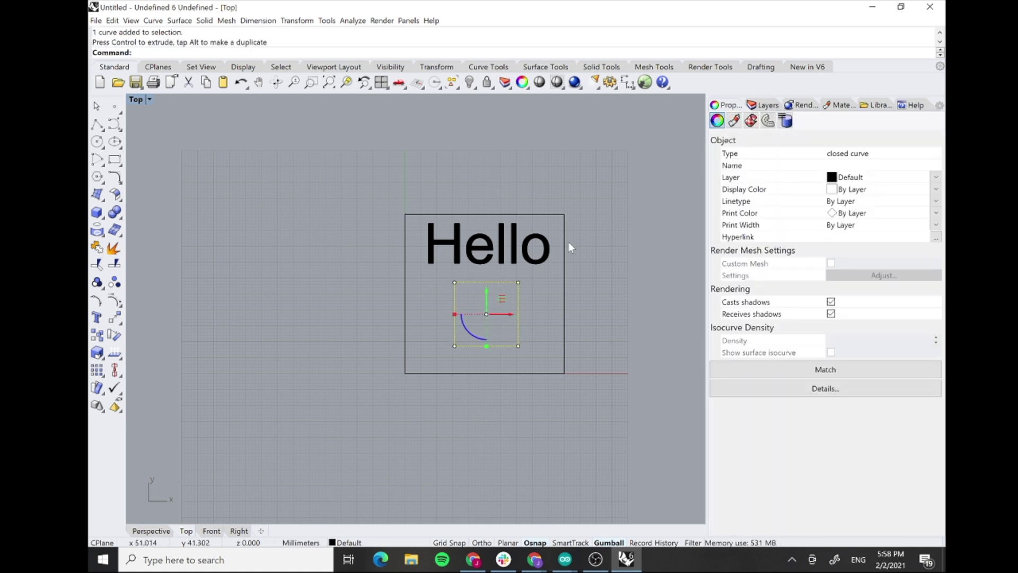
drag(411, 174, 564, 275)
drag(489, 221, 490, 225)
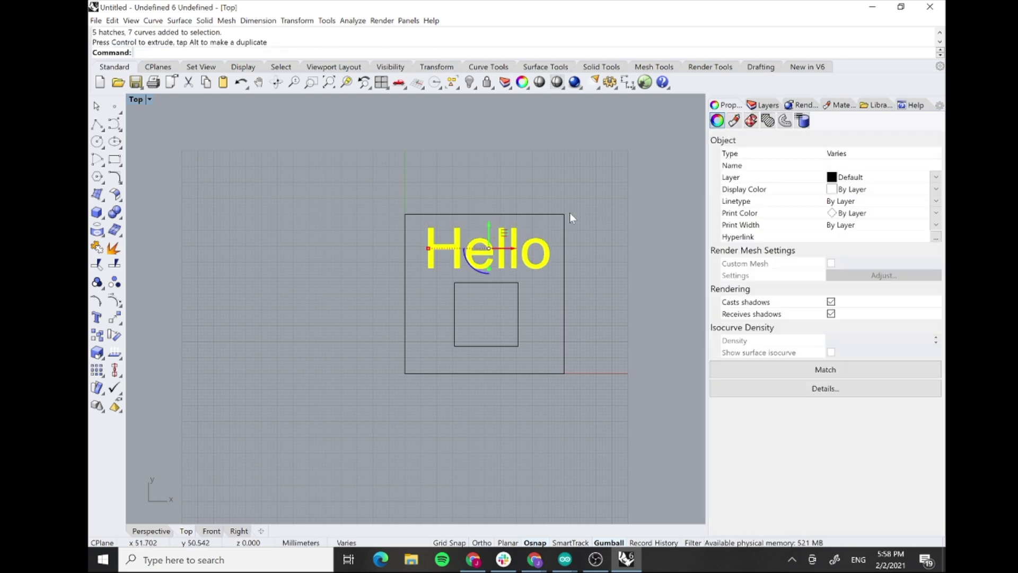
click(377, 238)
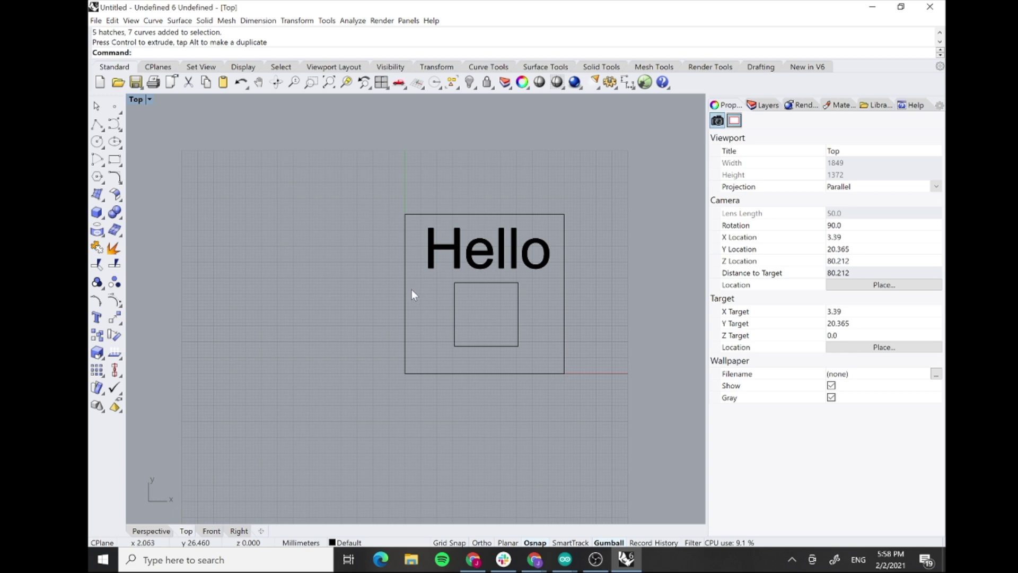
- Set the inner square's display colour to red
click(496, 282)
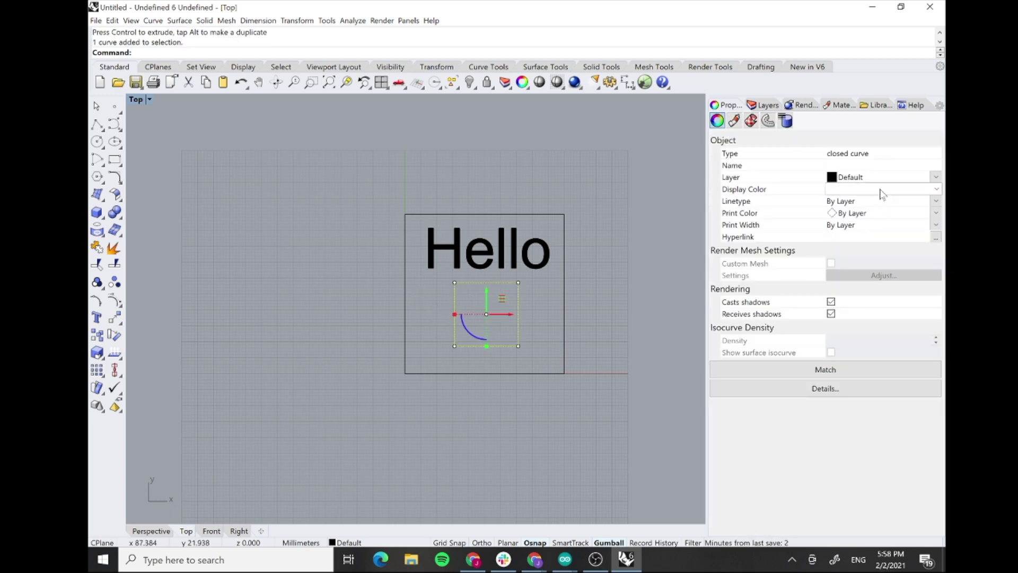
click(882, 190)
click(842, 245)
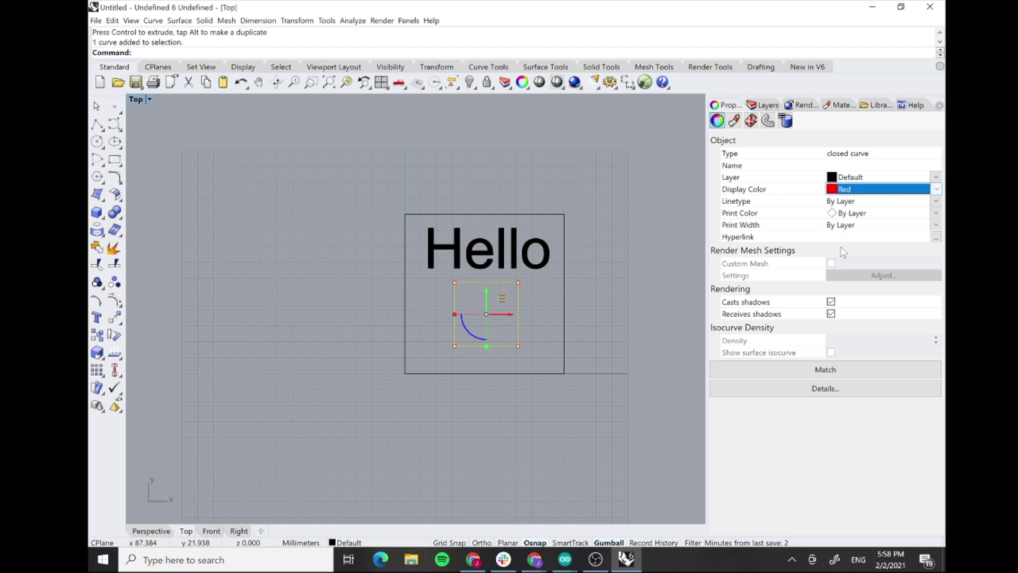
click(625, 267)
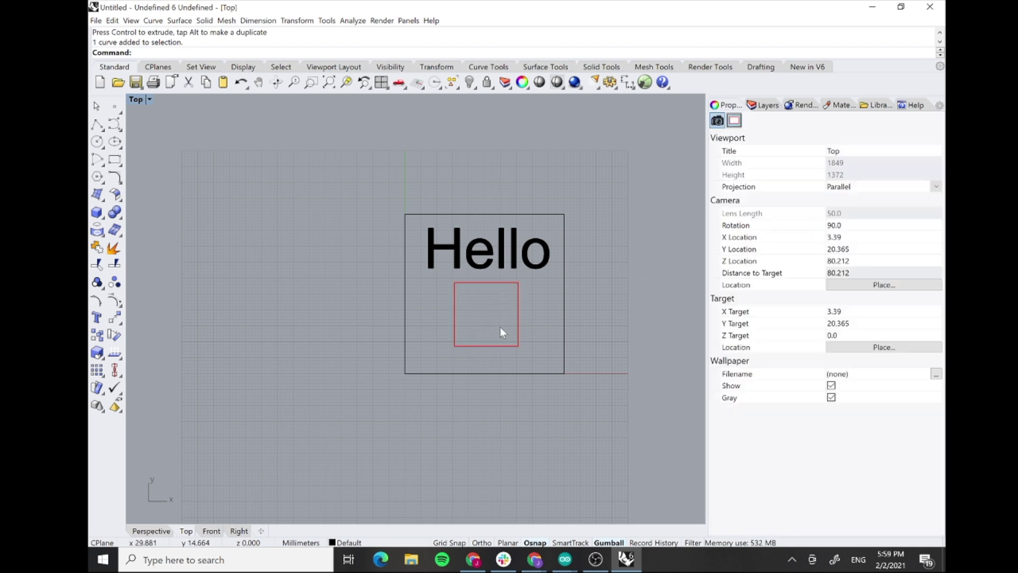
- Set the outer square's display colour to blue and clear the selection
click(521, 215)
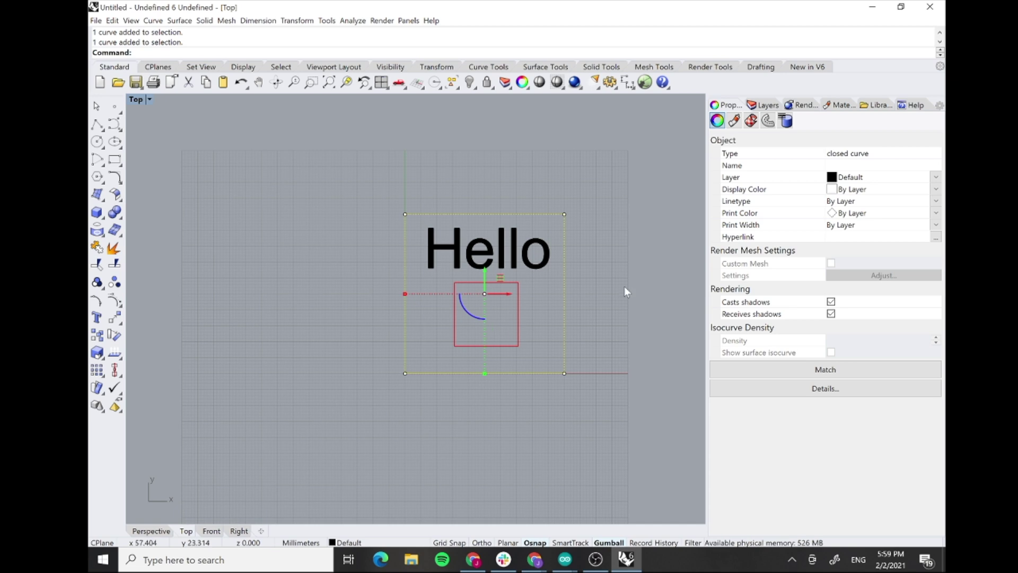
click(840, 190)
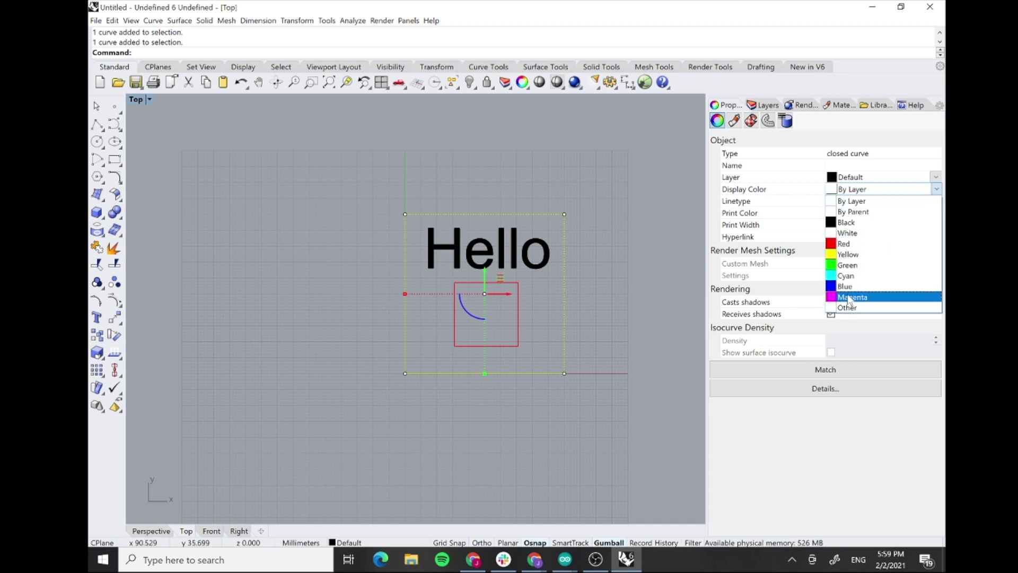
click(851, 294)
click(640, 217)
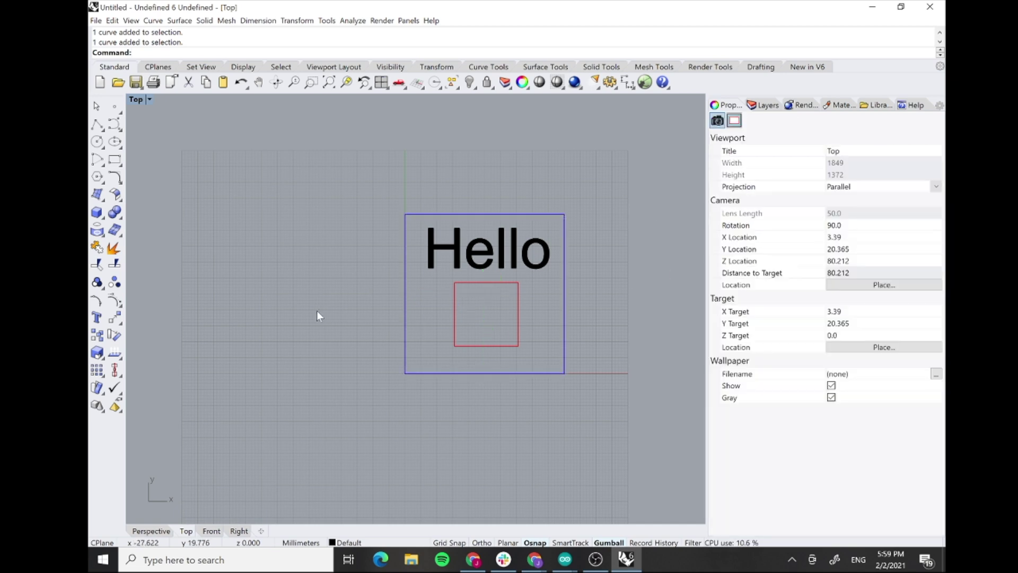
drag(340, 184, 603, 406)
click(604, 407)
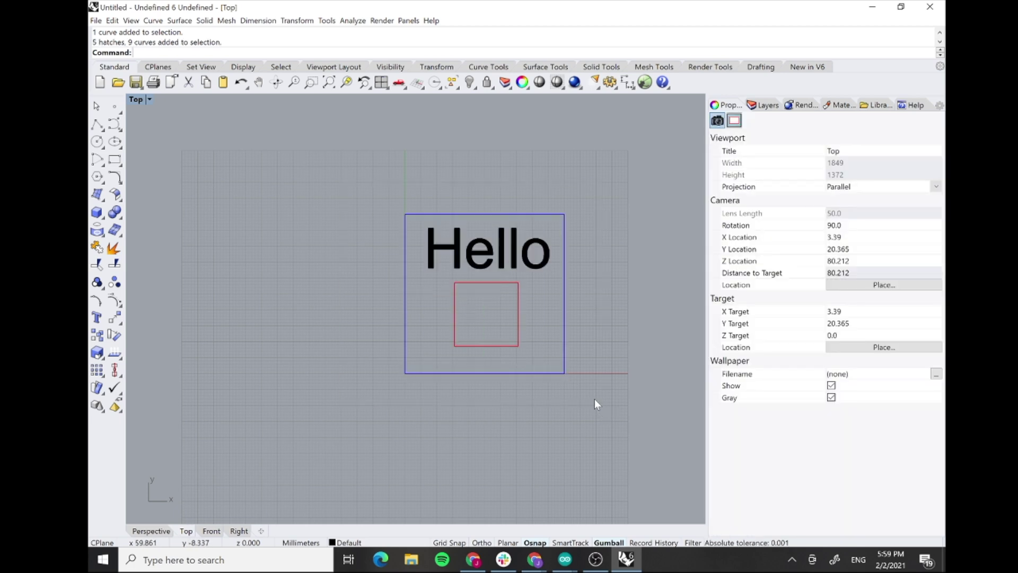
- Start Print with Trotec Engraver v10.3.0 as printer and open its printer properties
text(Print)
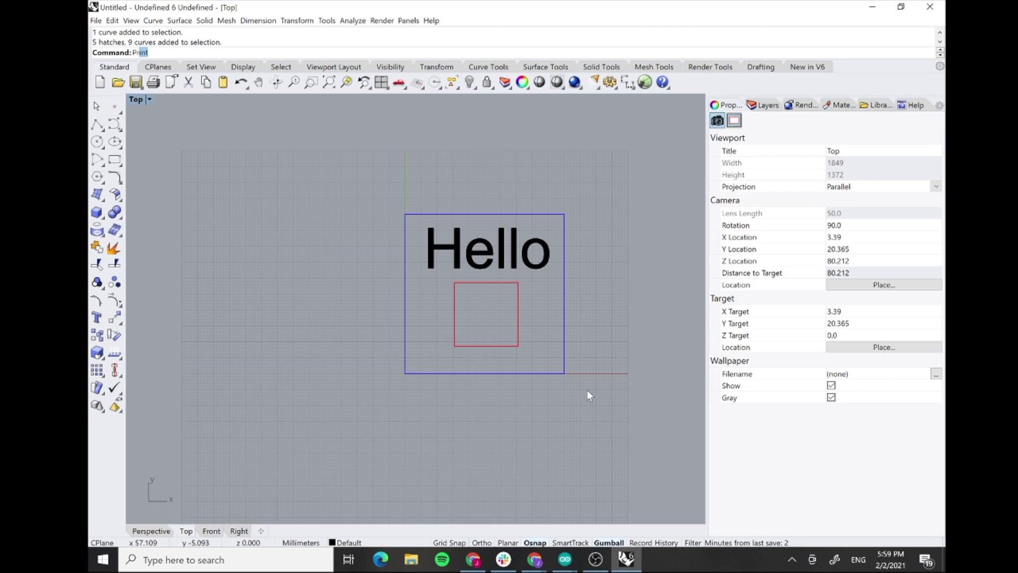
key(Return)
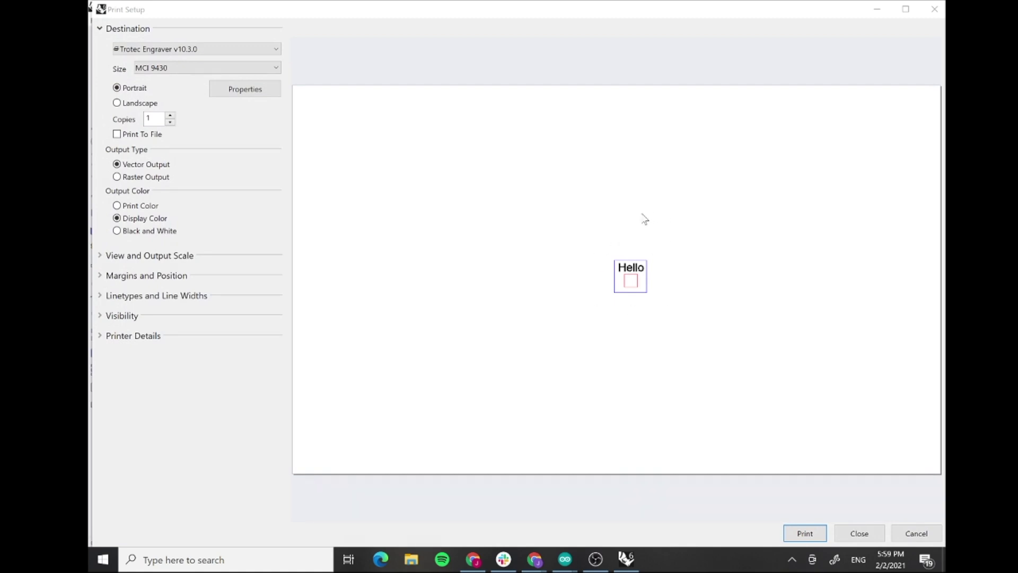
click(100, 260)
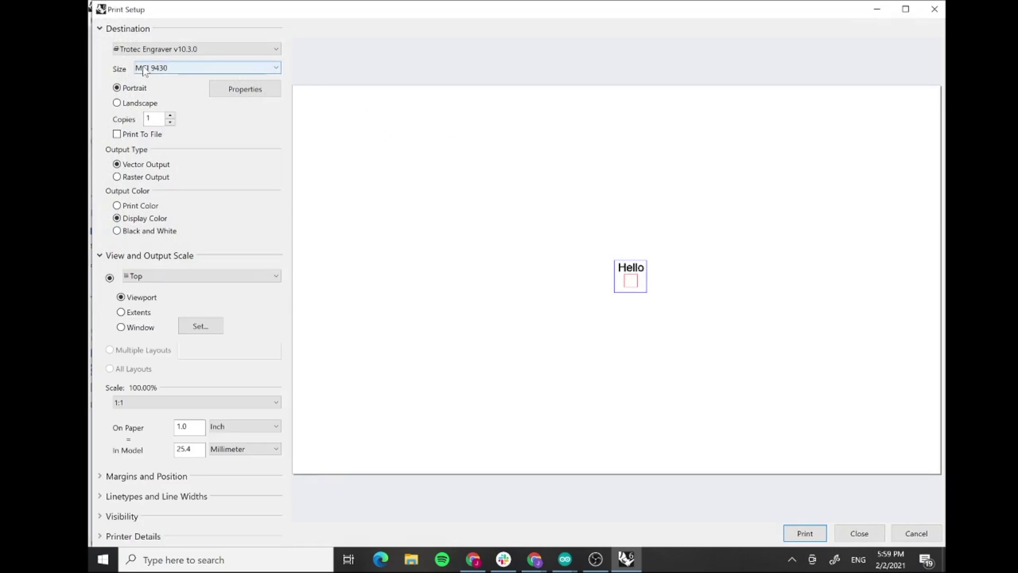
click(175, 49)
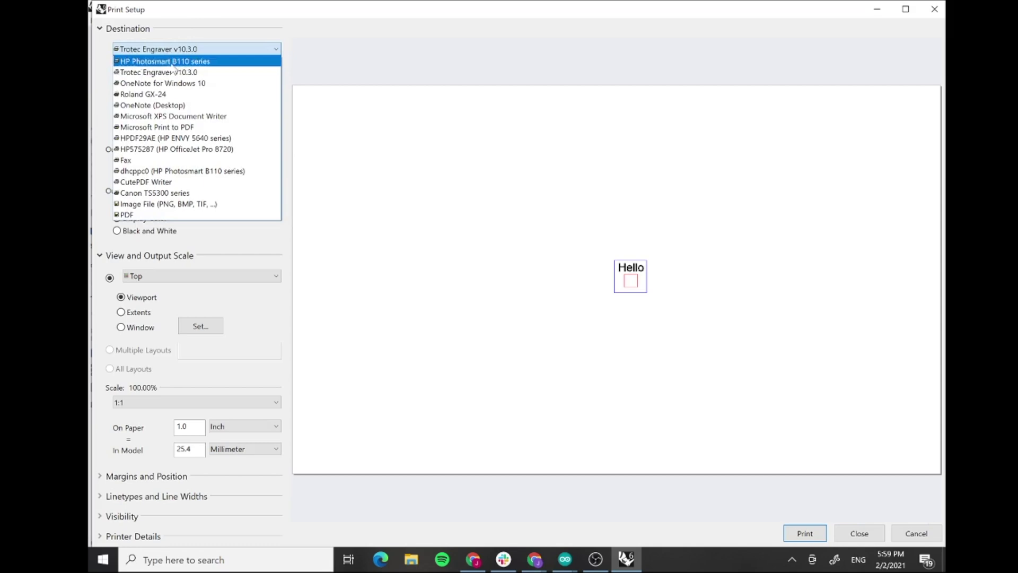
click(171, 71)
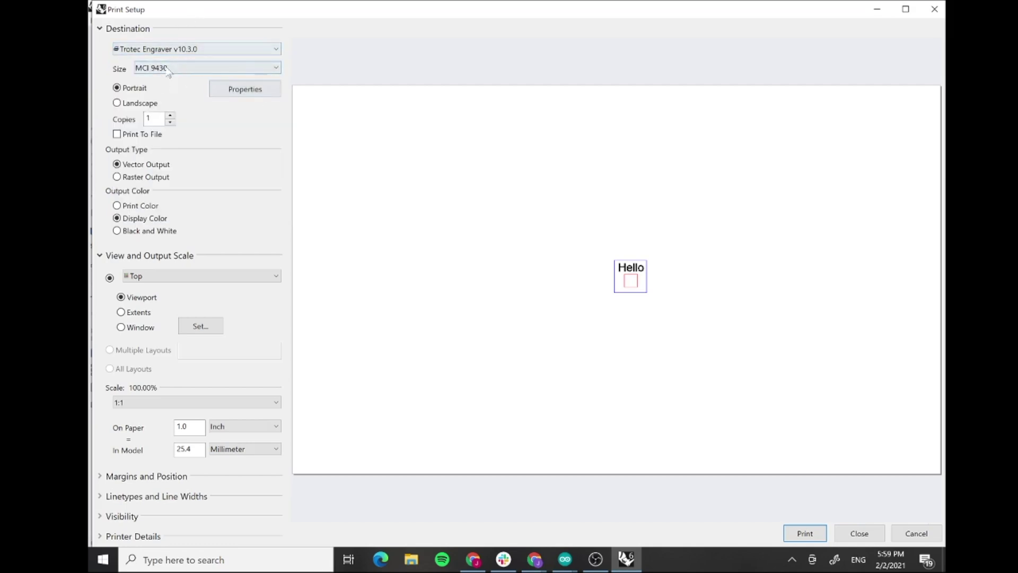
click(250, 90)
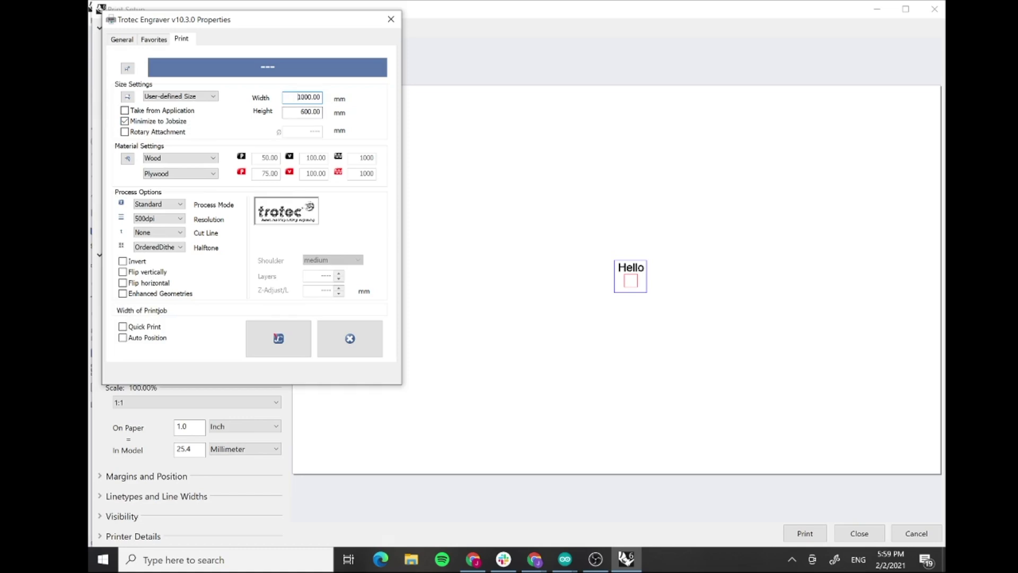
- Keep Minimize to Jobsize on and Wood / Plywood as material, then confirm the engraver properties
key(Tab)
click(132, 122)
click(159, 121)
click(125, 121)
click(192, 158)
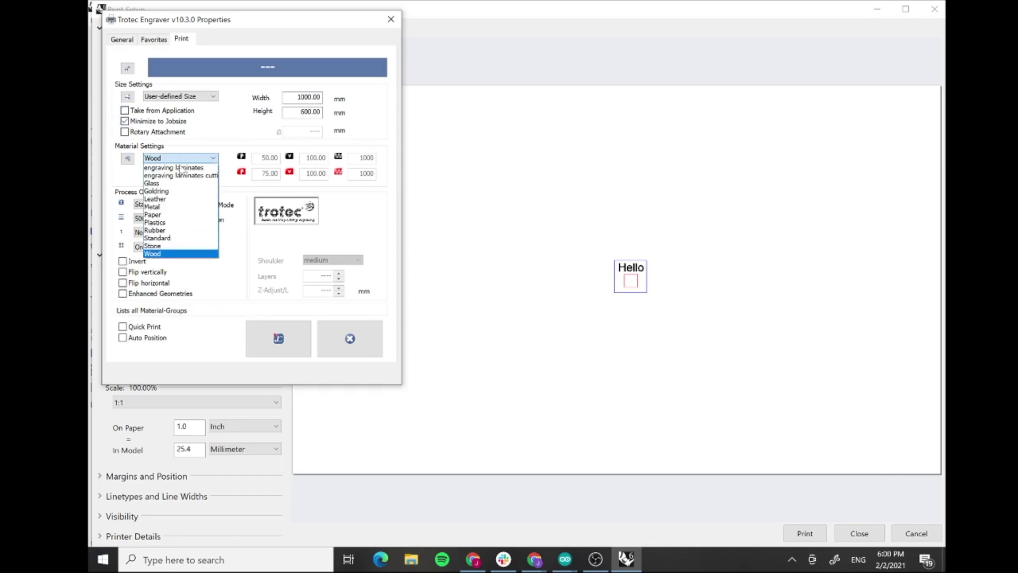
click(177, 254)
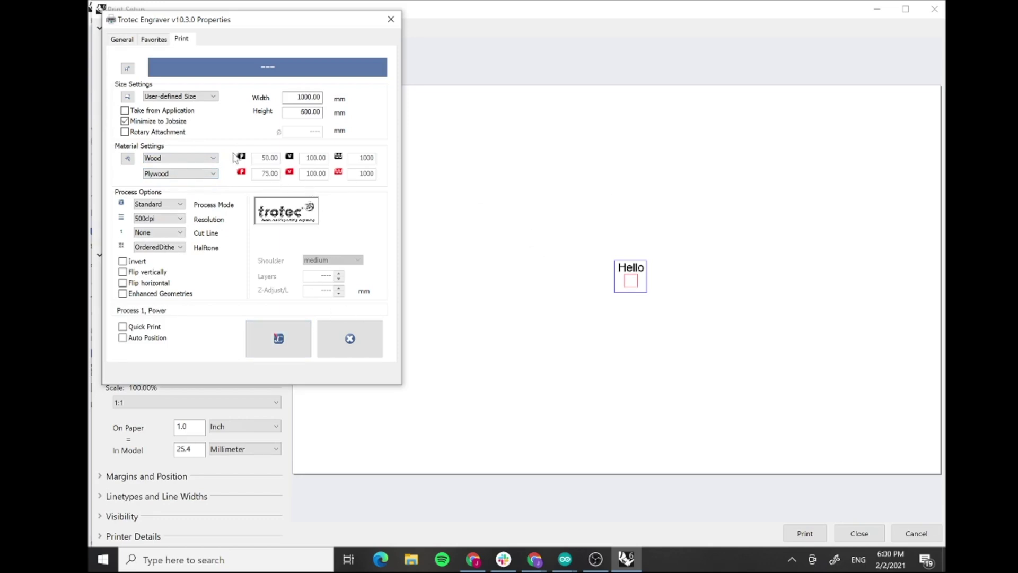
click(280, 340)
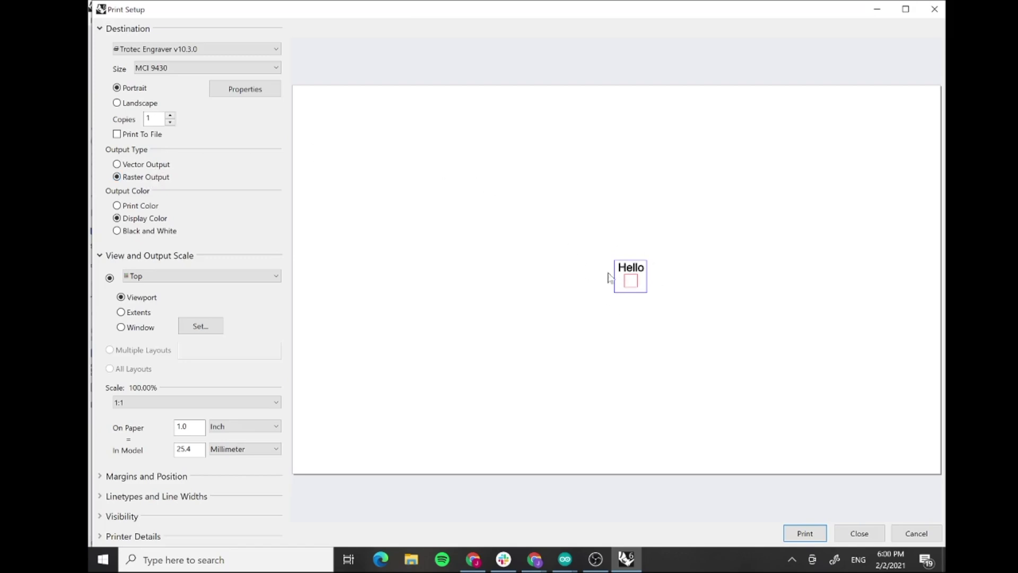
- Choose Vector Output and begin setting the print window in the Top view
click(118, 165)
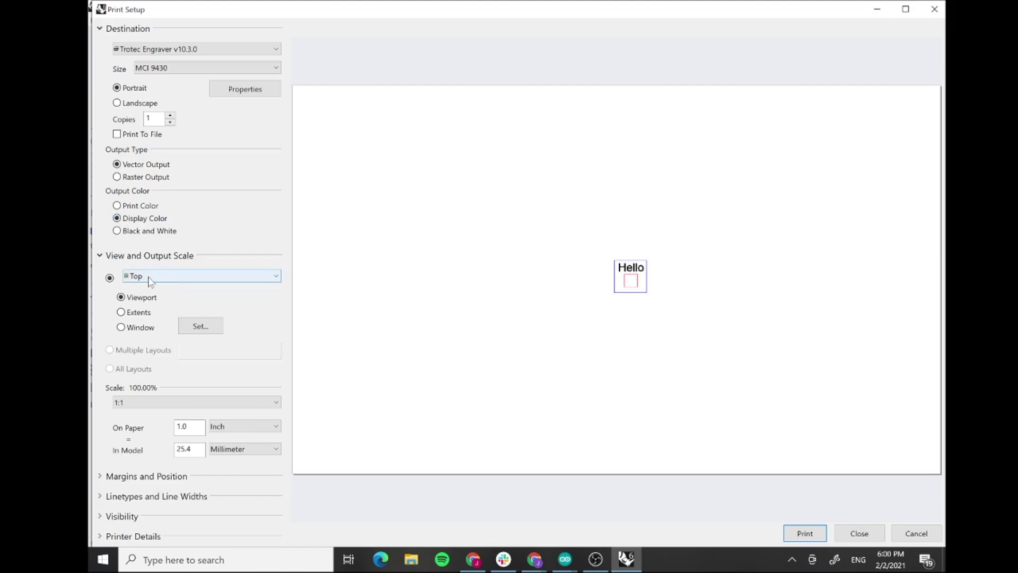
click(201, 326)
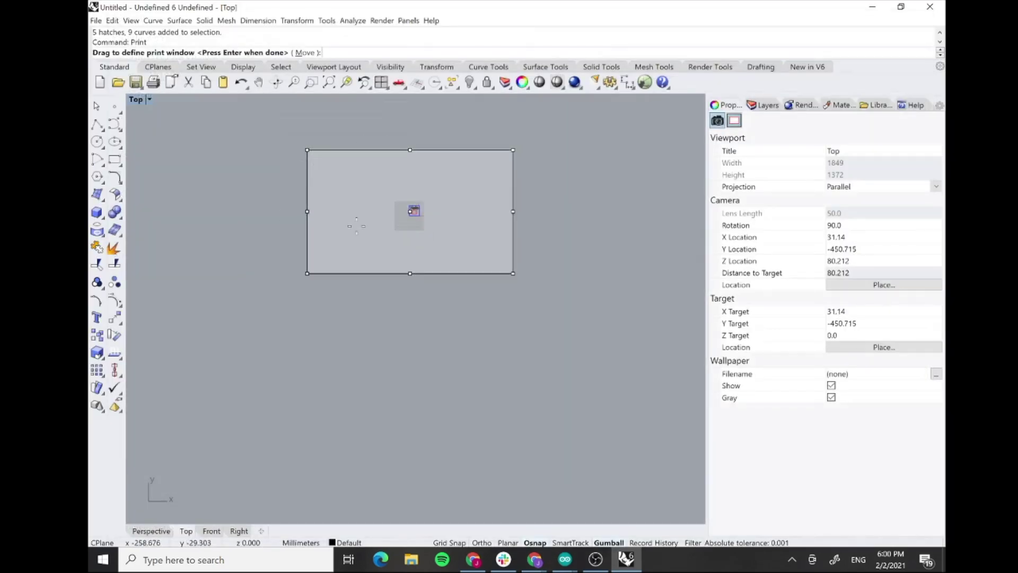
- Move the print window to a new position over the drawing
click(304, 53)
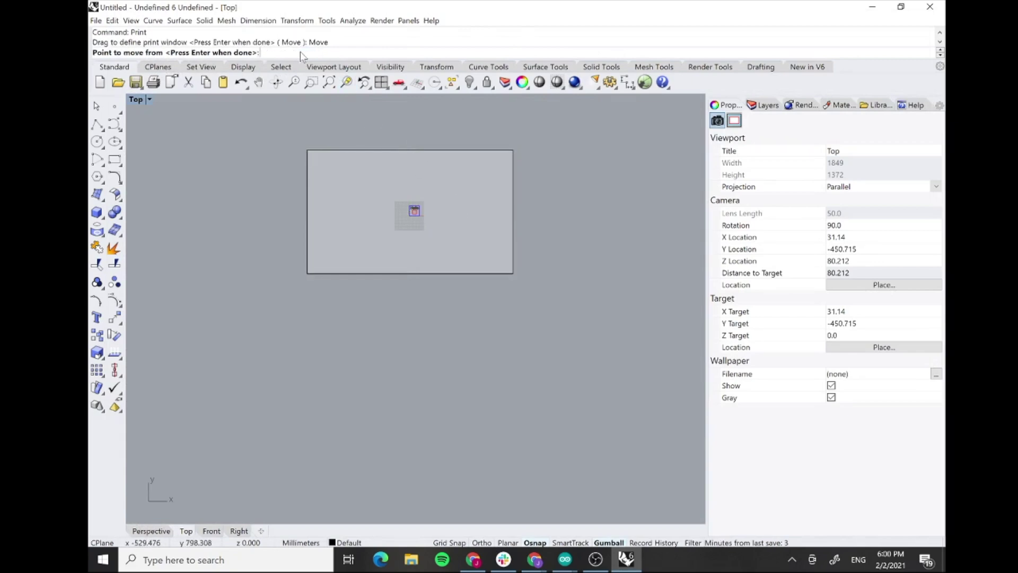
click(304, 149)
scroll(410, 208, up, 5)
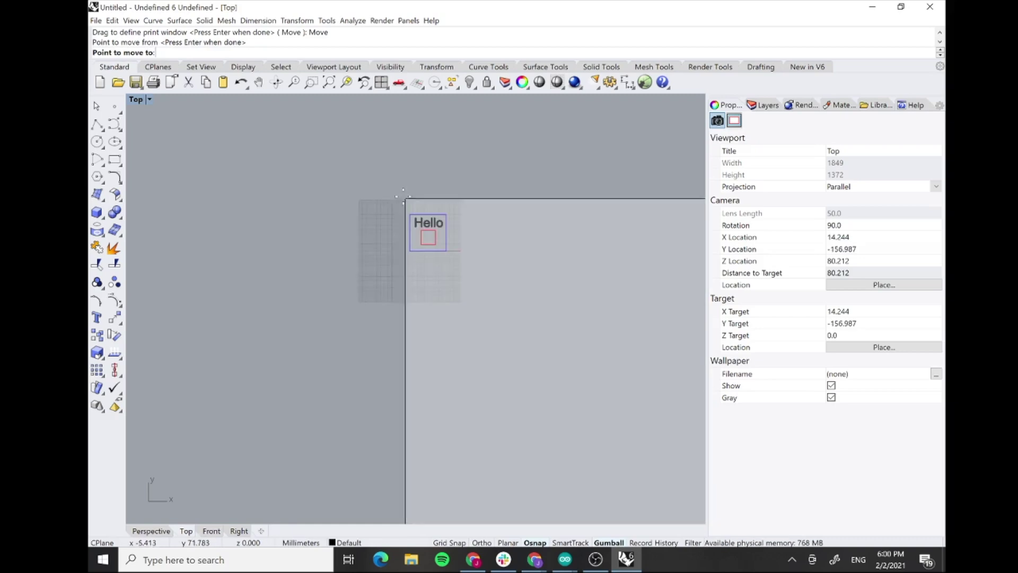
click(343, 150)
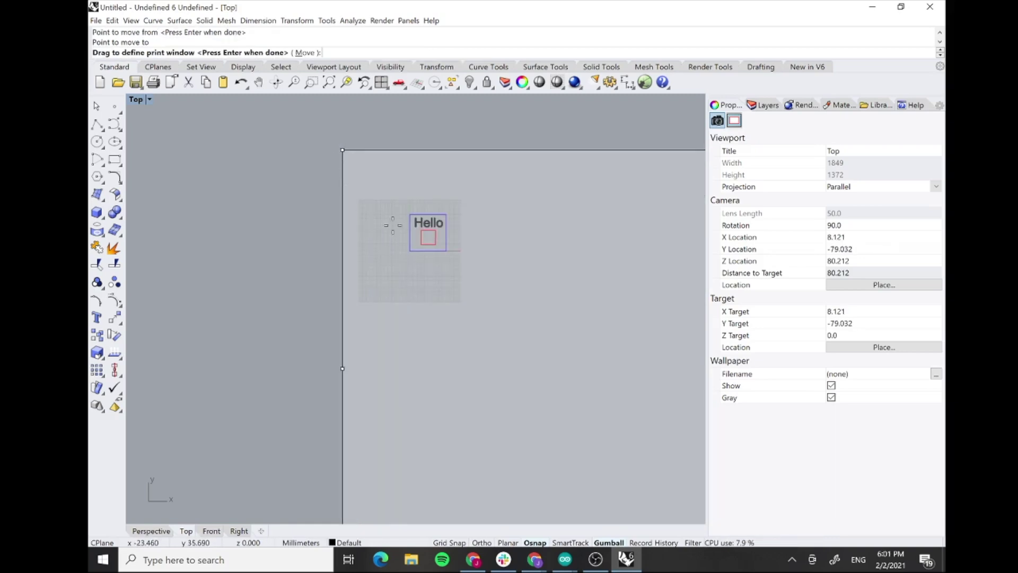
scroll(397, 226, down, 5)
scroll(404, 227, up, 5)
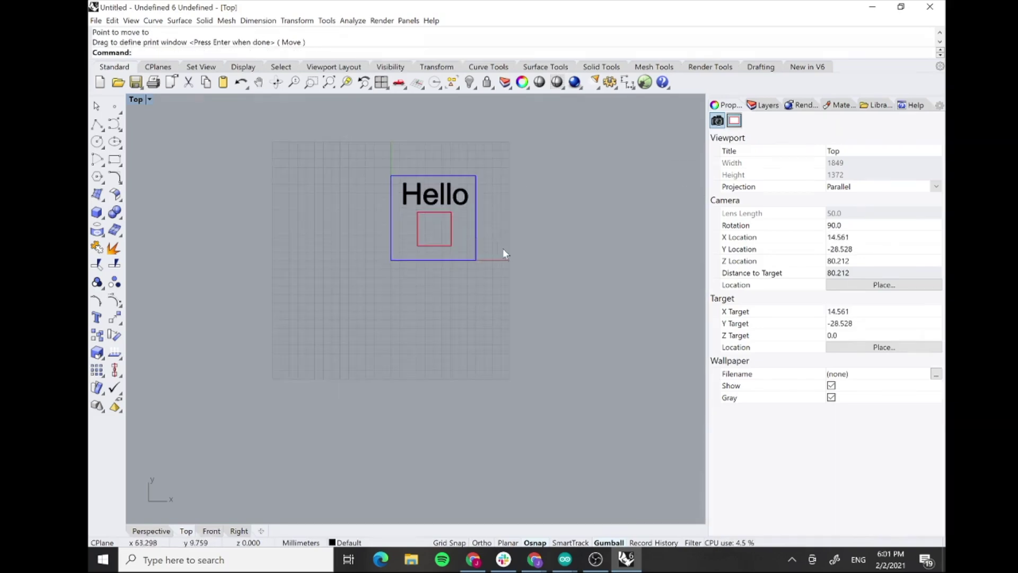
- Hide the red and blue squares and print Hello to the engraver as Raster Output
drag(505, 252, 412, 228)
text(Hide)
key(Return)
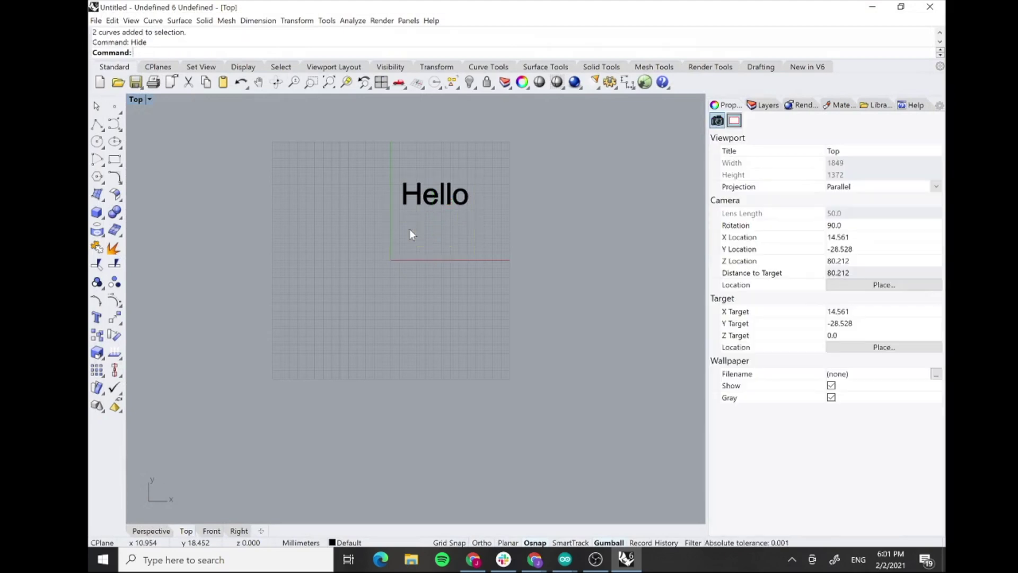
key(ctrl+p)
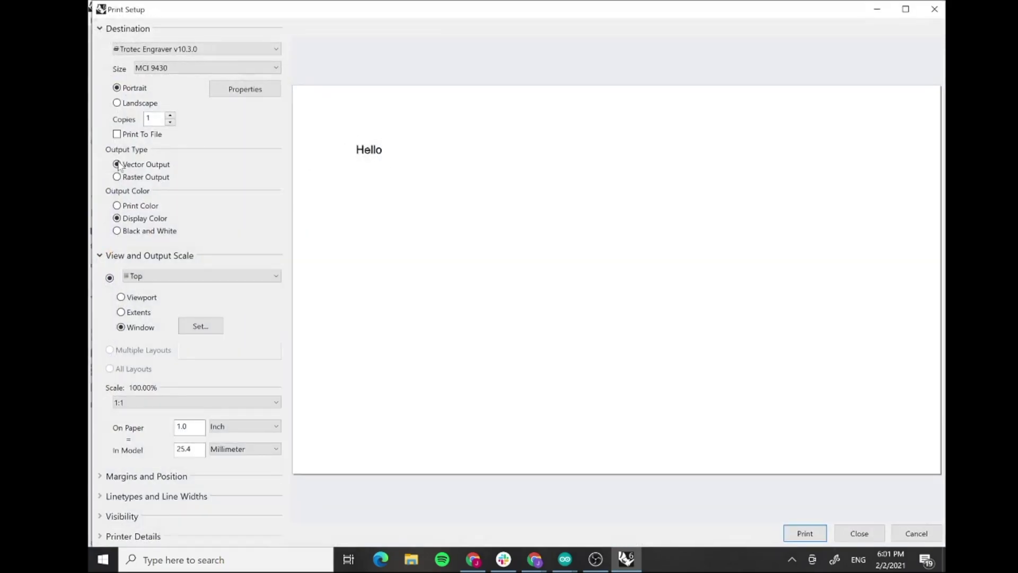
click(119, 180)
click(808, 533)
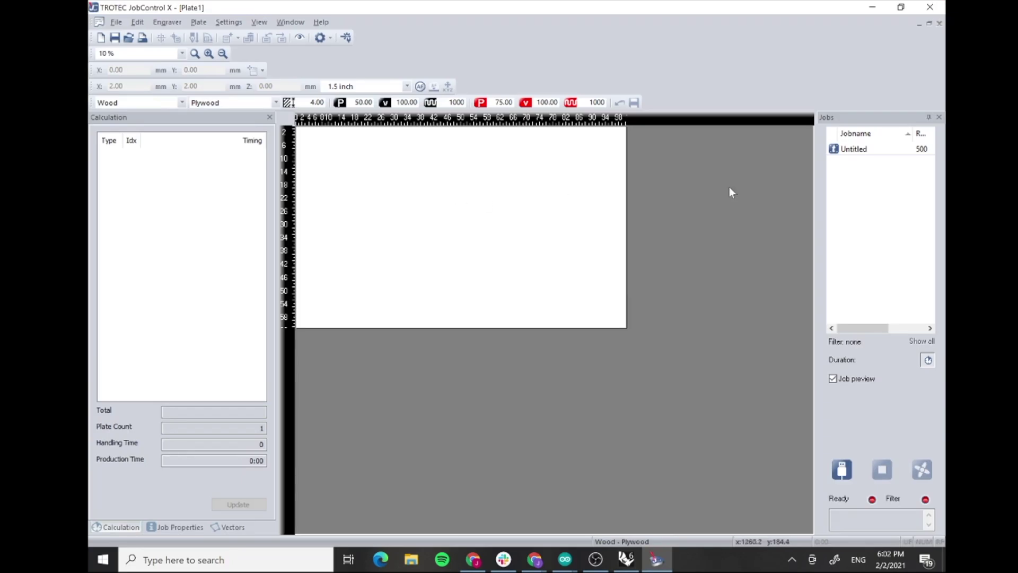
- Place the Untitled job on the plate and switch to the true-to-life preview
click(884, 154)
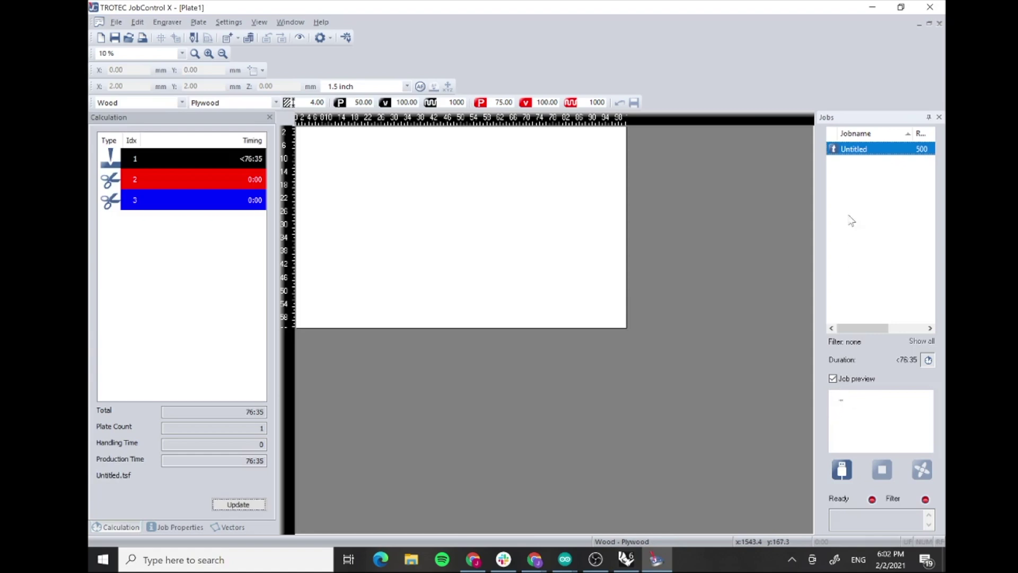
drag(857, 151, 684, 215)
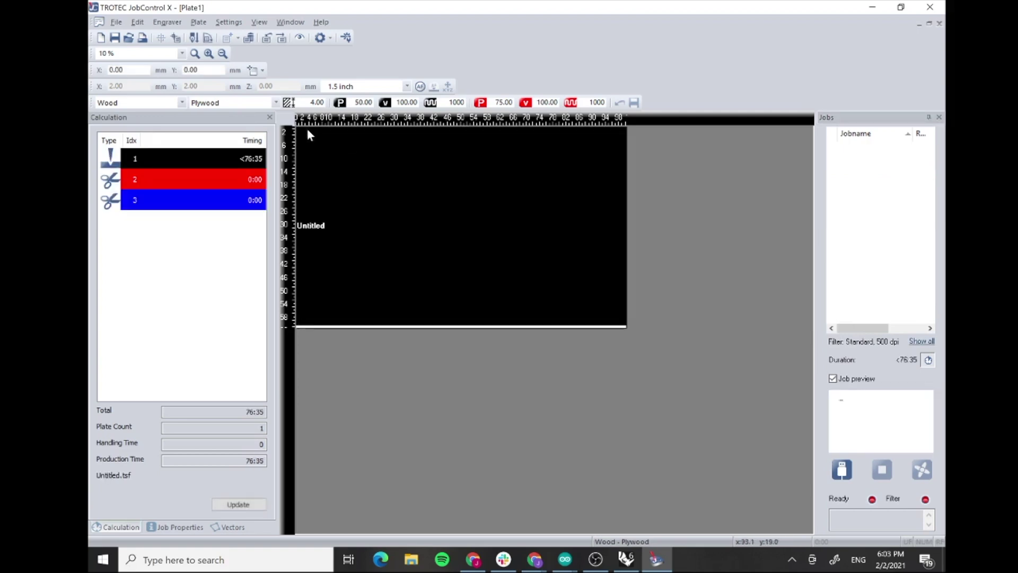
click(300, 37)
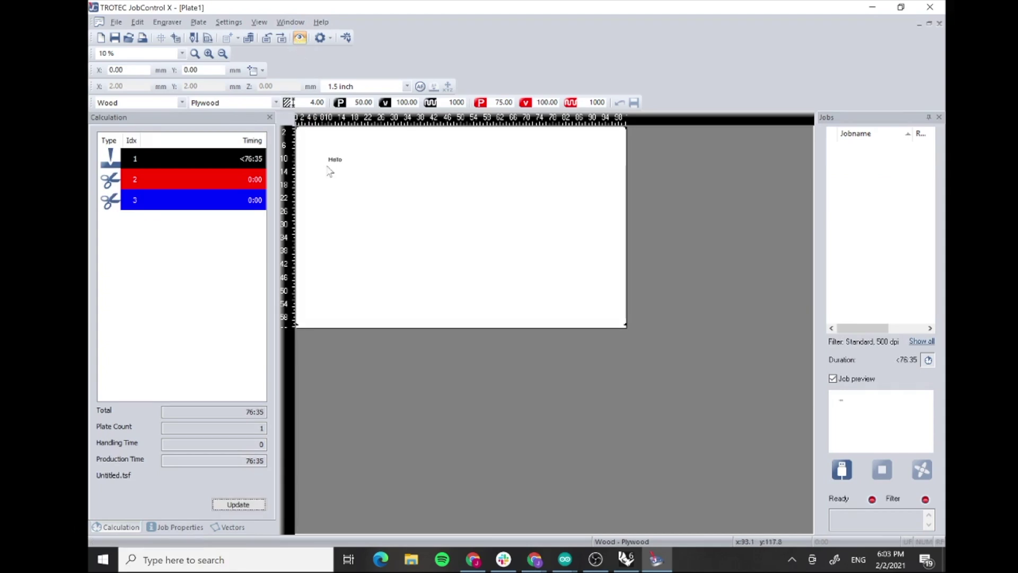
- Zoom in on Hello and open the Wood / Plywood material template settings
scroll(332, 168, up, 5)
scroll(409, 277, down, 2)
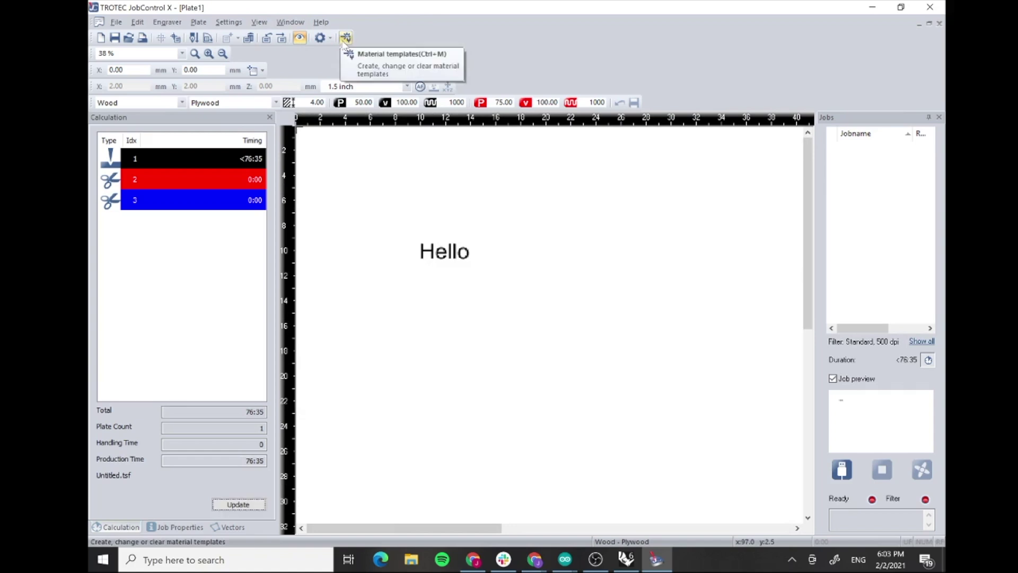
click(228, 21)
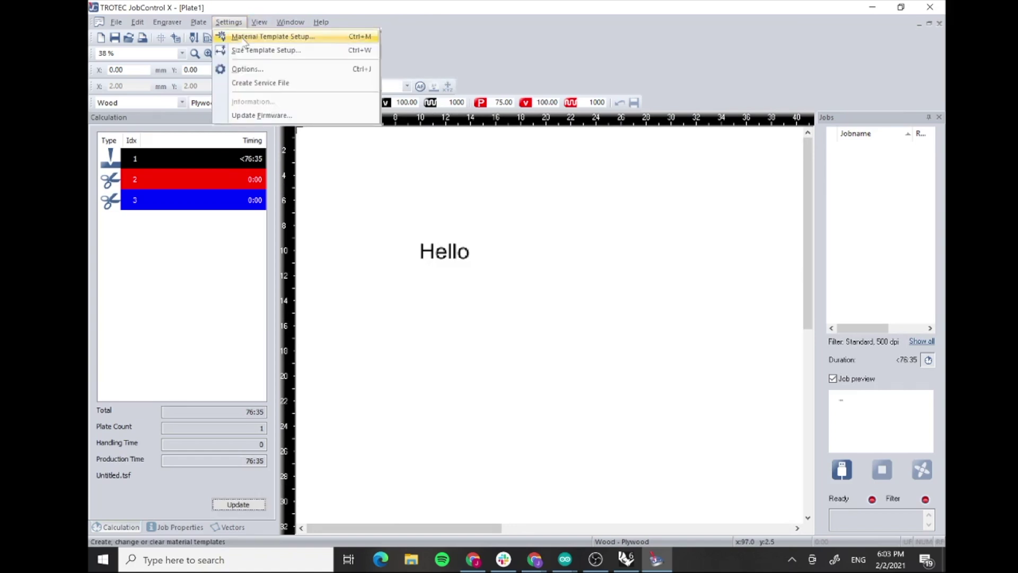
click(244, 37)
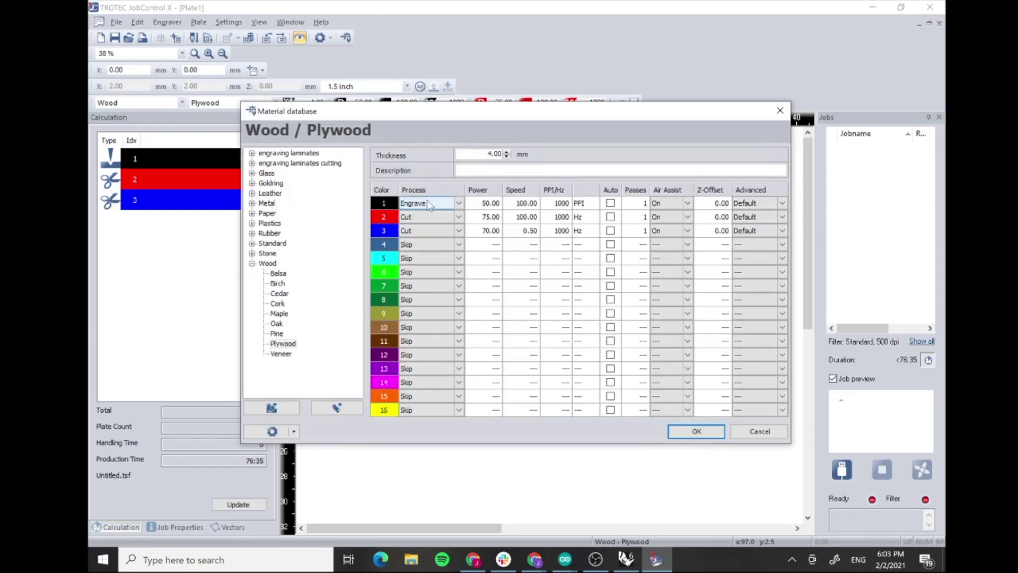
- Set red and blue to Skip so plywood engraves only black at power 60, and confirm
click(419, 217)
click(430, 217)
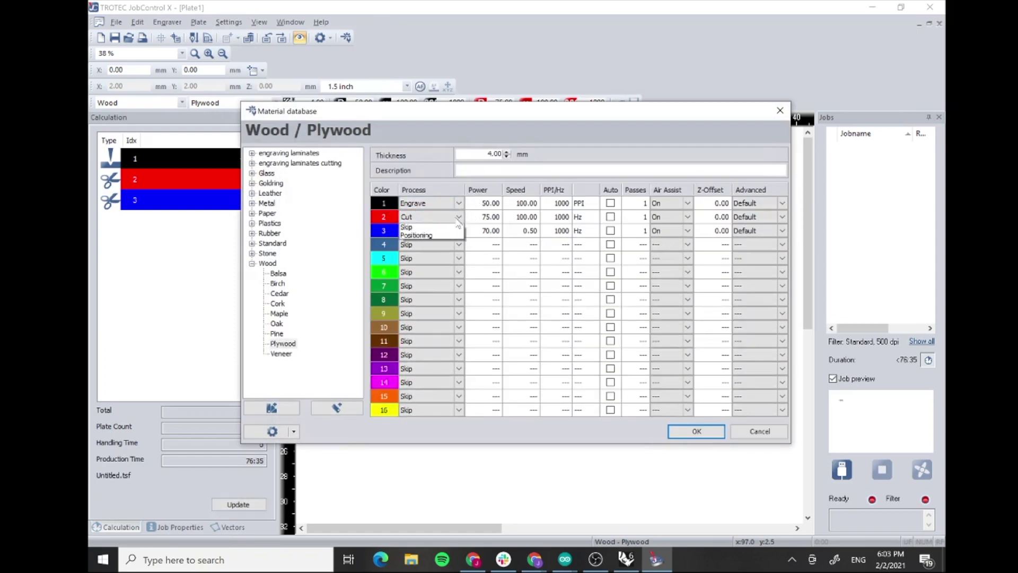
click(436, 244)
click(419, 231)
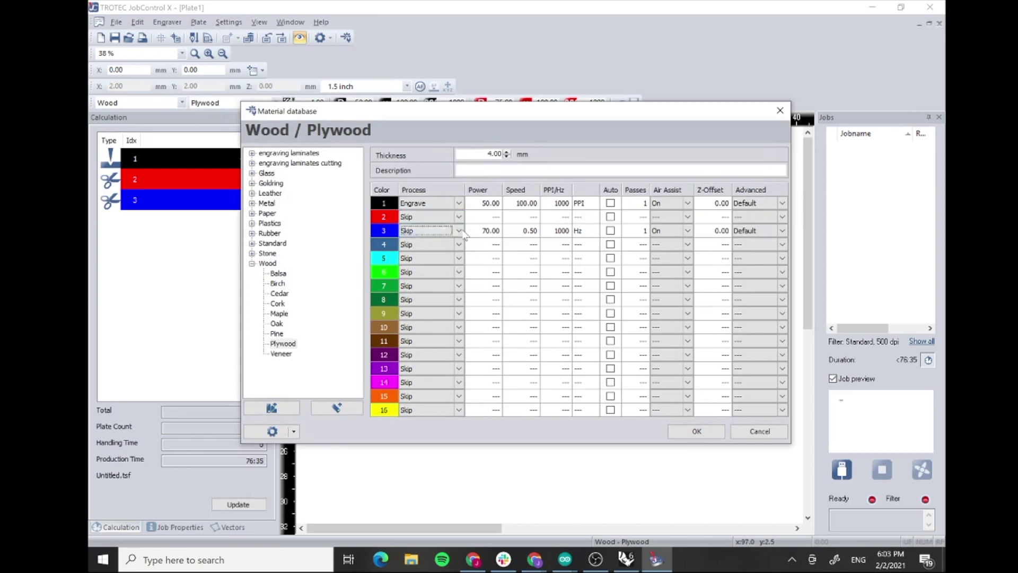
click(431, 230)
click(416, 258)
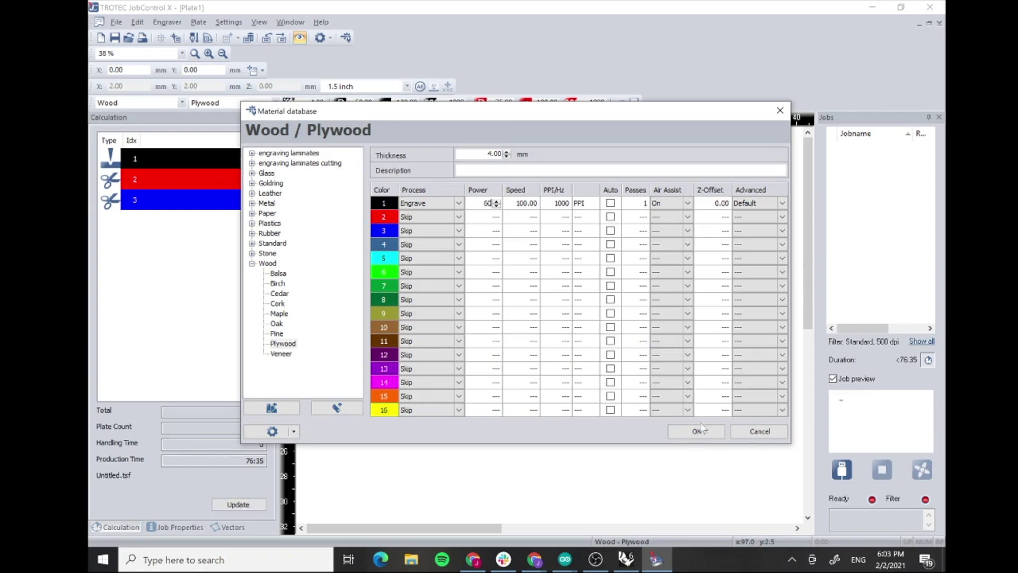
click(708, 432)
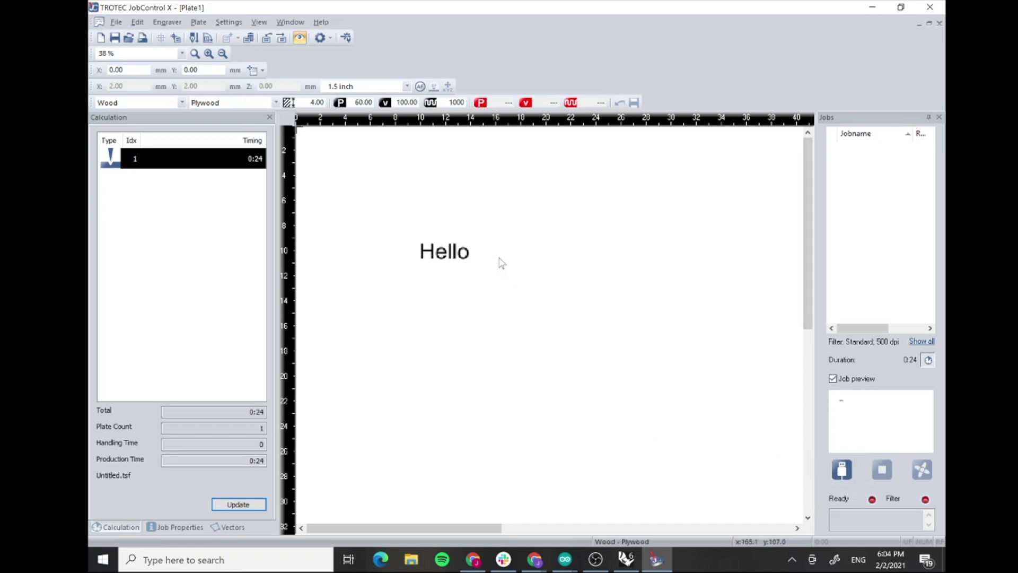
scroll(492, 269, down, 3)
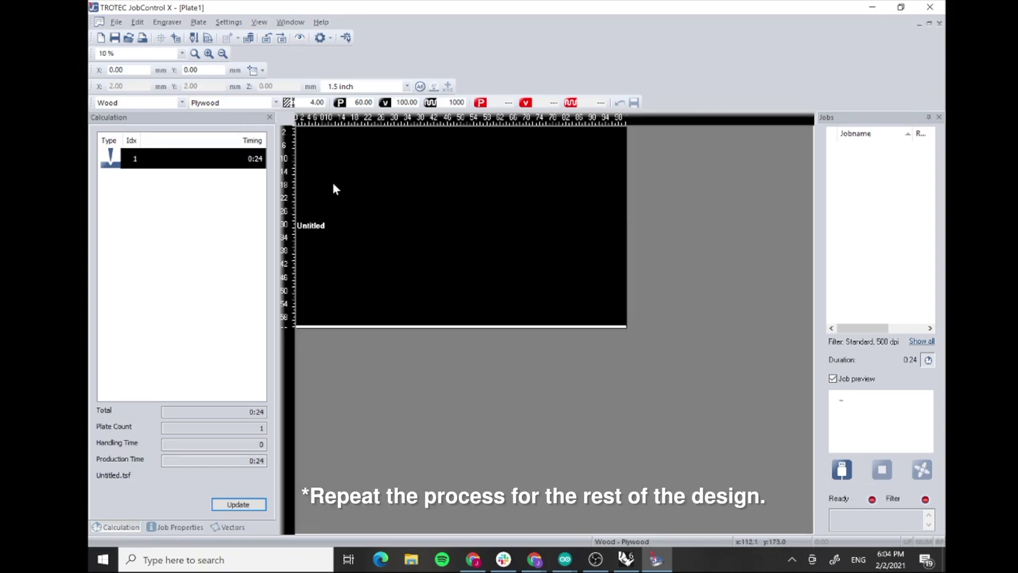
- Return the Hello job to the queue, then in Rhino show the squares and hide Hello
key(Delete)
click(626, 559)
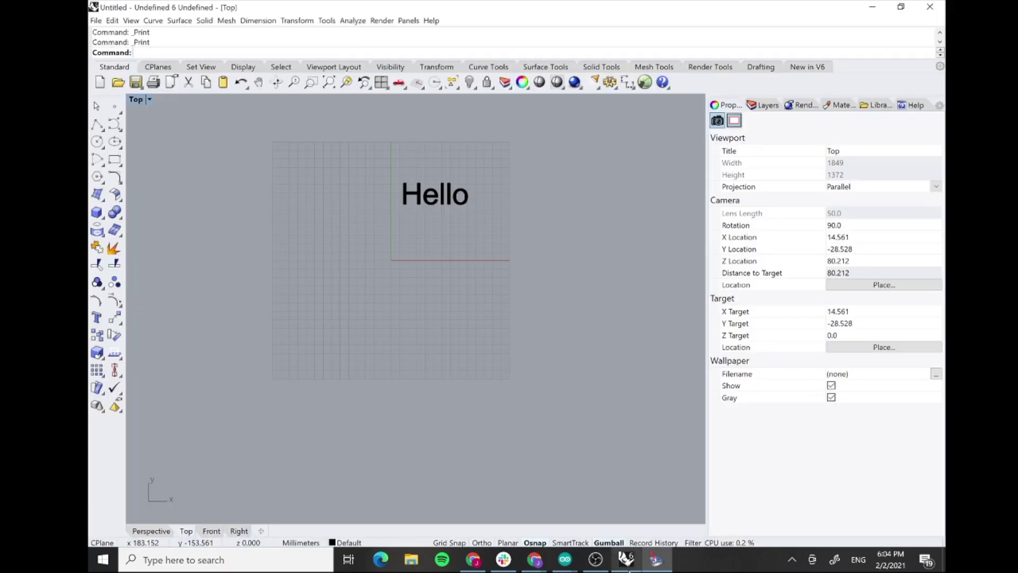
text(Show)
key(Return)
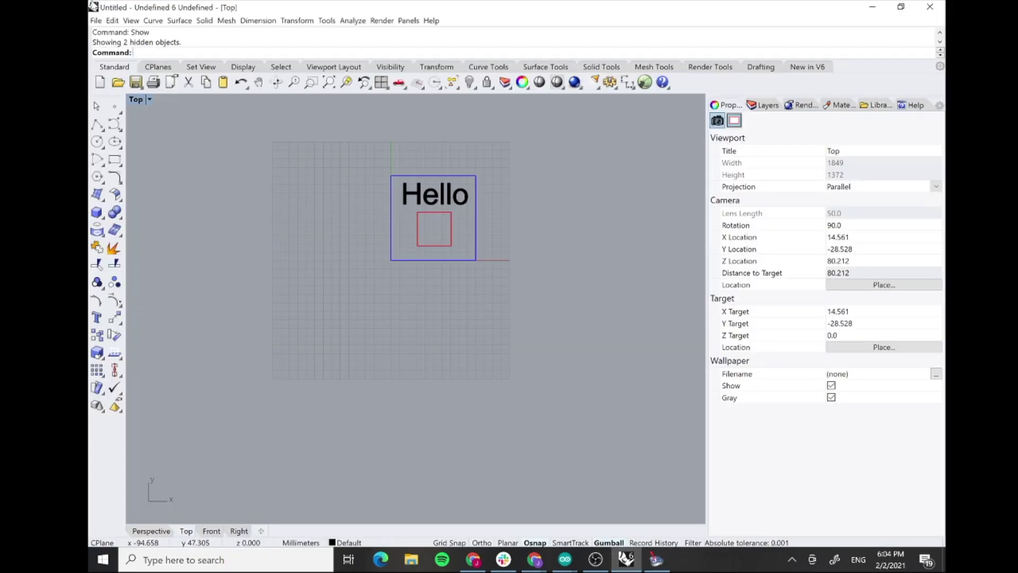
drag(344, 164, 501, 204)
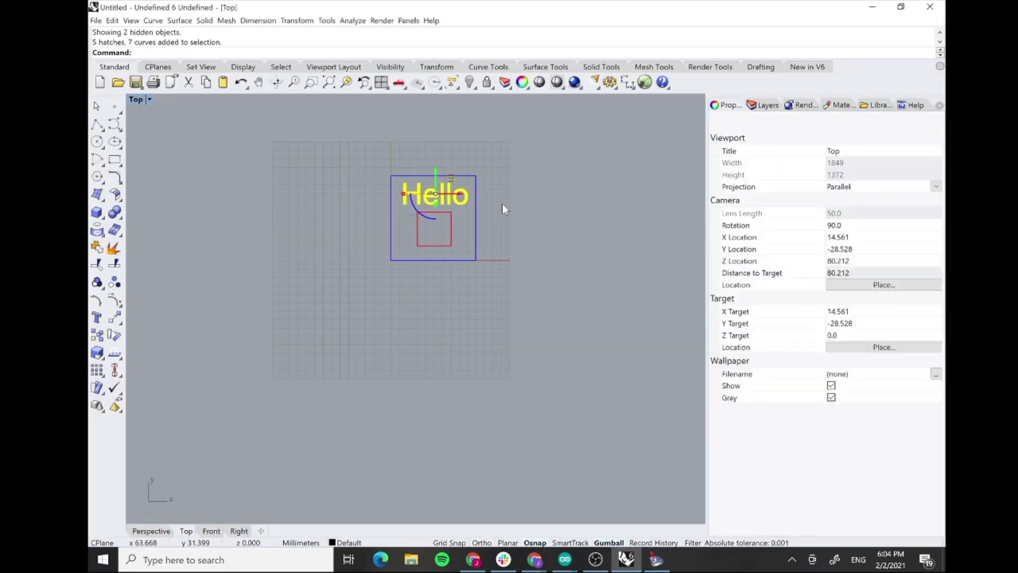
text(Hide)
key(Return)
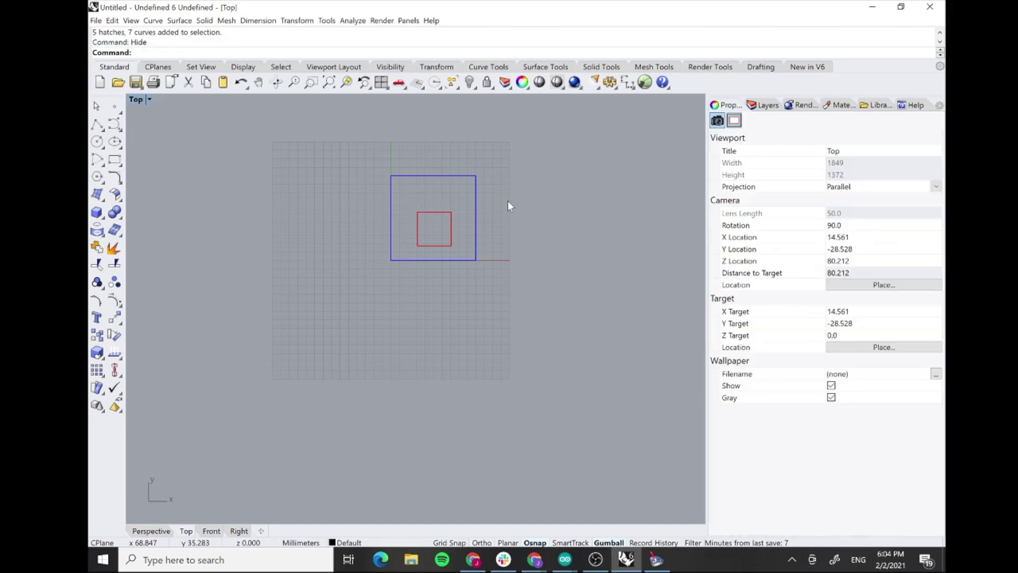
- Print the red and blue squares to the Trotec engraver as Vector Output
key(ctrl+p)
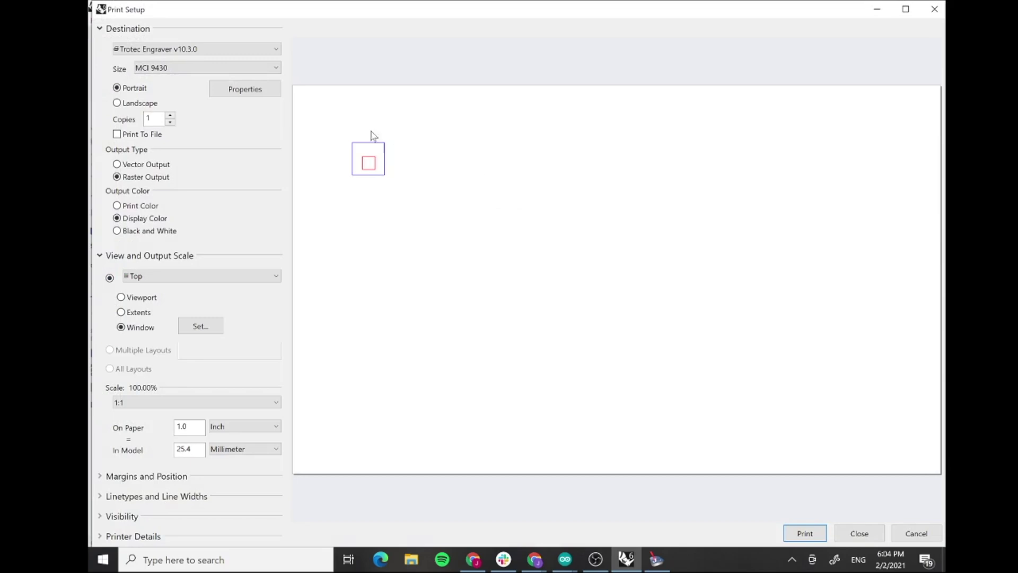
click(254, 90)
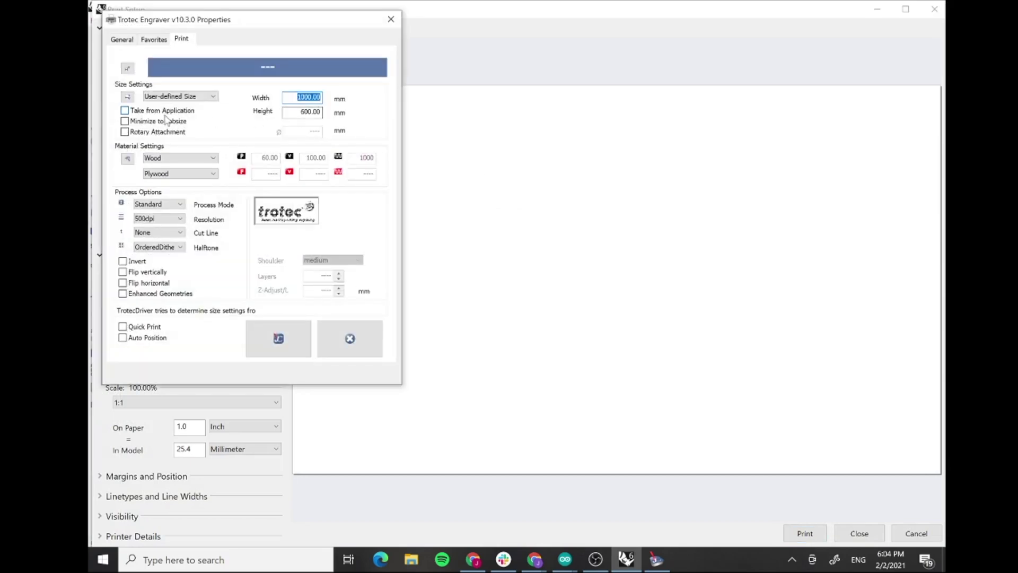
click(278, 339)
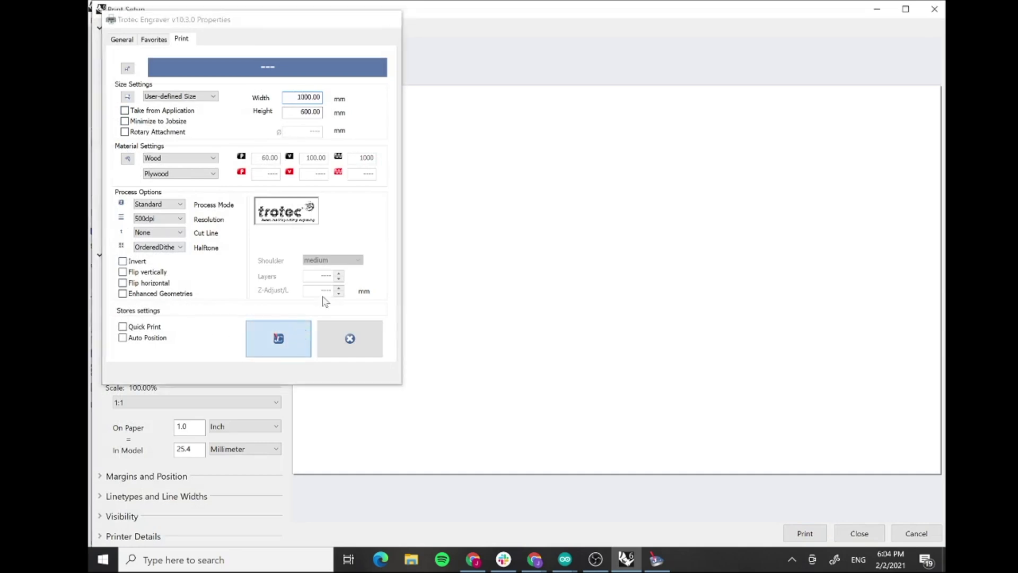
click(144, 165)
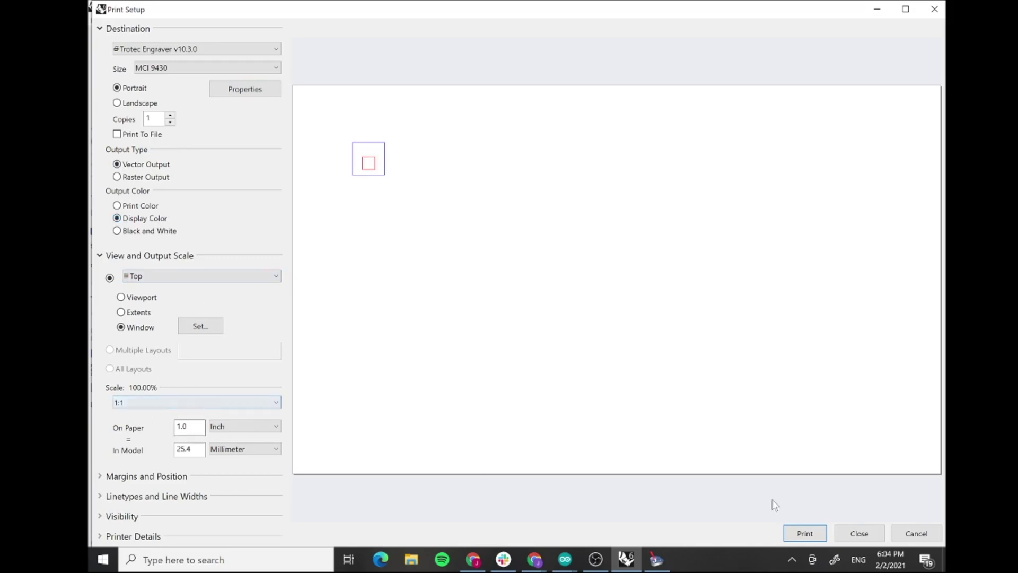
click(802, 533)
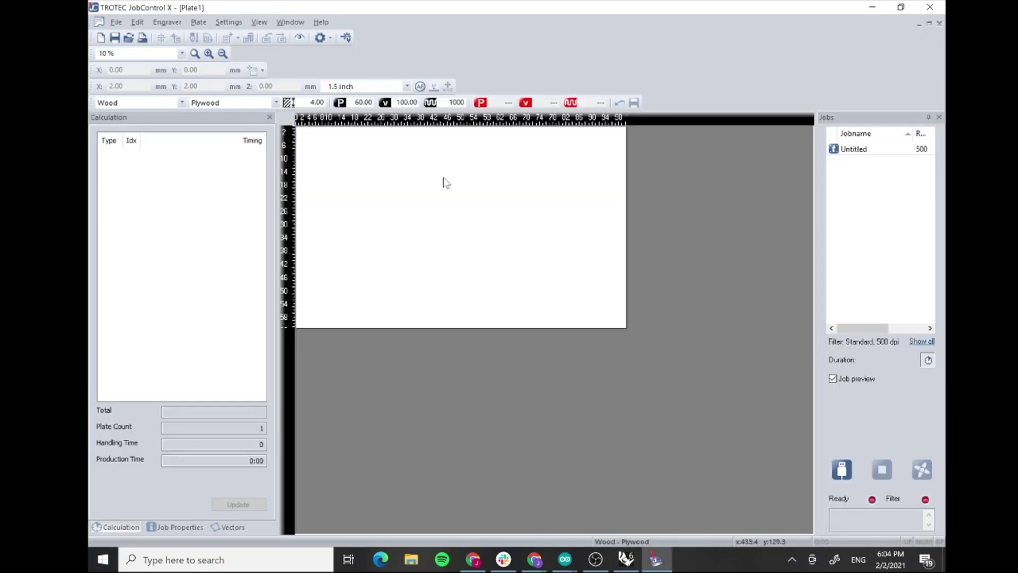
click(866, 164)
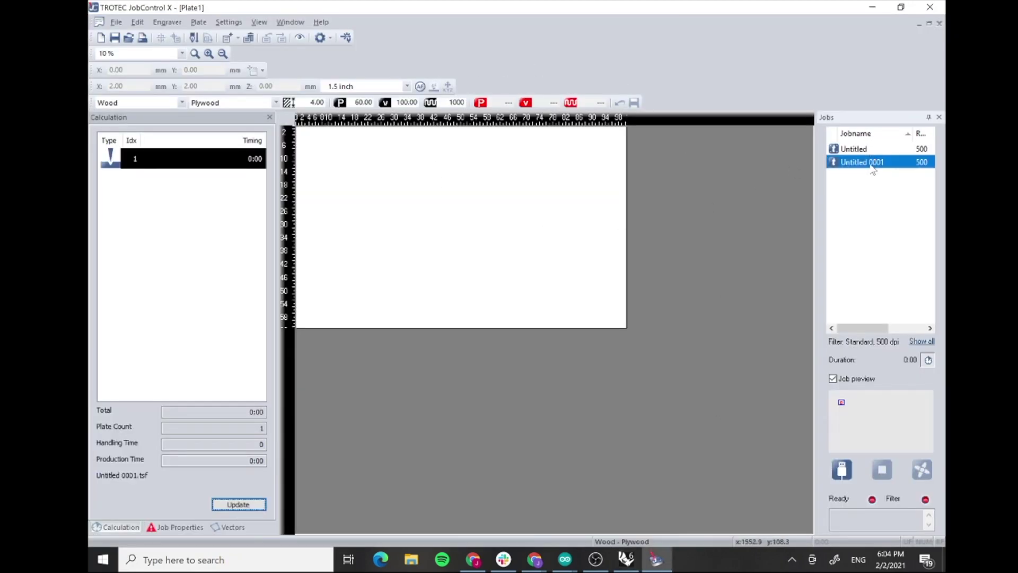
- Place Untitled 0001 on the plate and set black to Skip, red and blue to Cut
drag(872, 170, 481, 131)
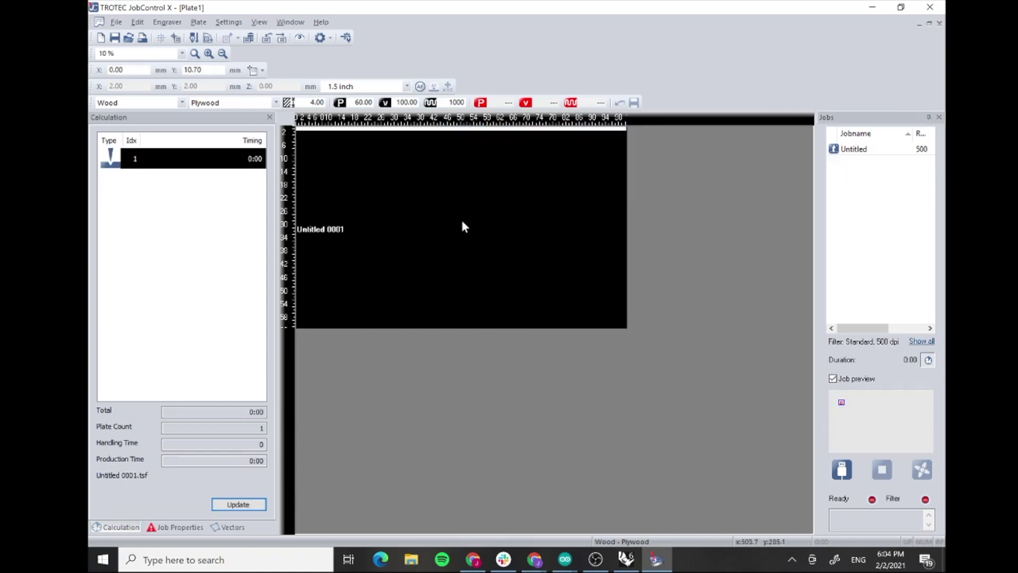
click(299, 37)
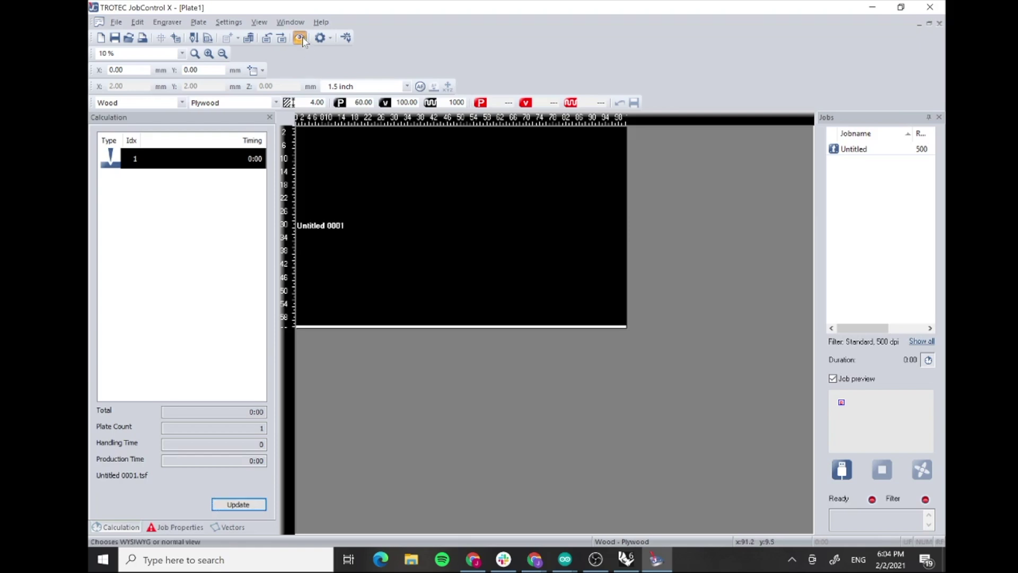
click(346, 37)
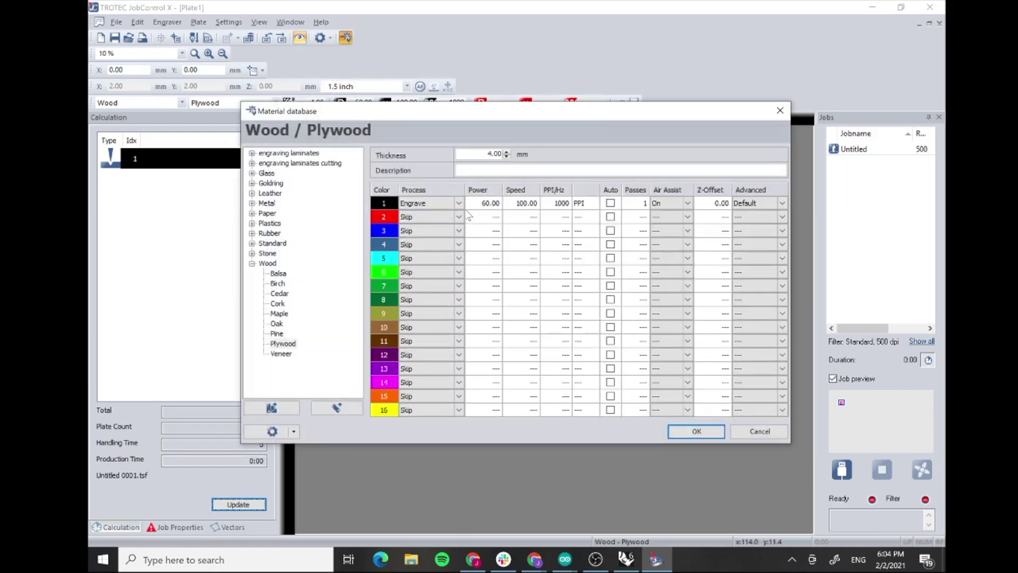
click(432, 203)
click(413, 231)
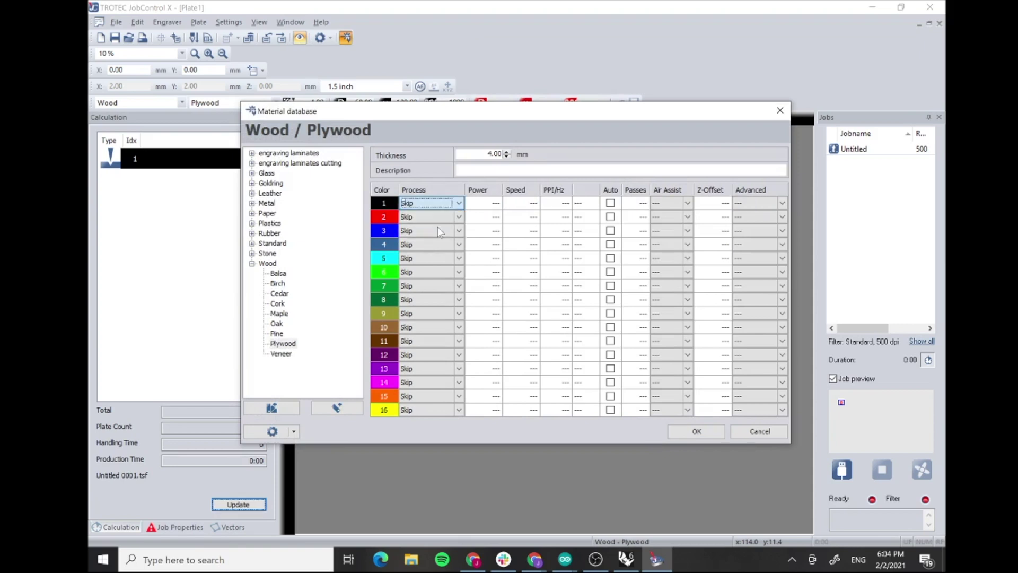
click(430, 217)
click(458, 217)
click(440, 236)
click(456, 231)
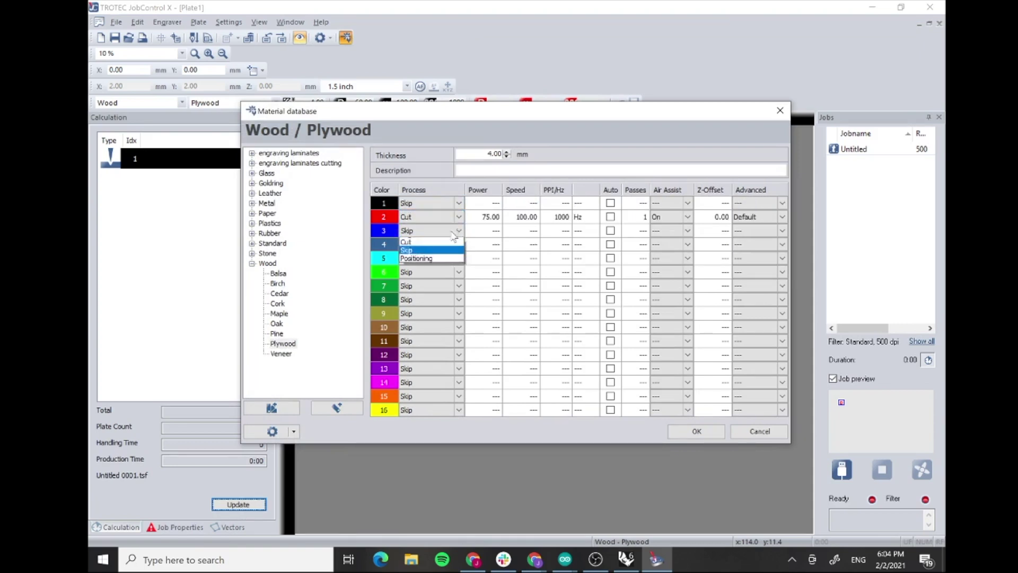
click(424, 250)
- Enter power 60 and speed 1 for the red and blue cut colours
click(487, 218)
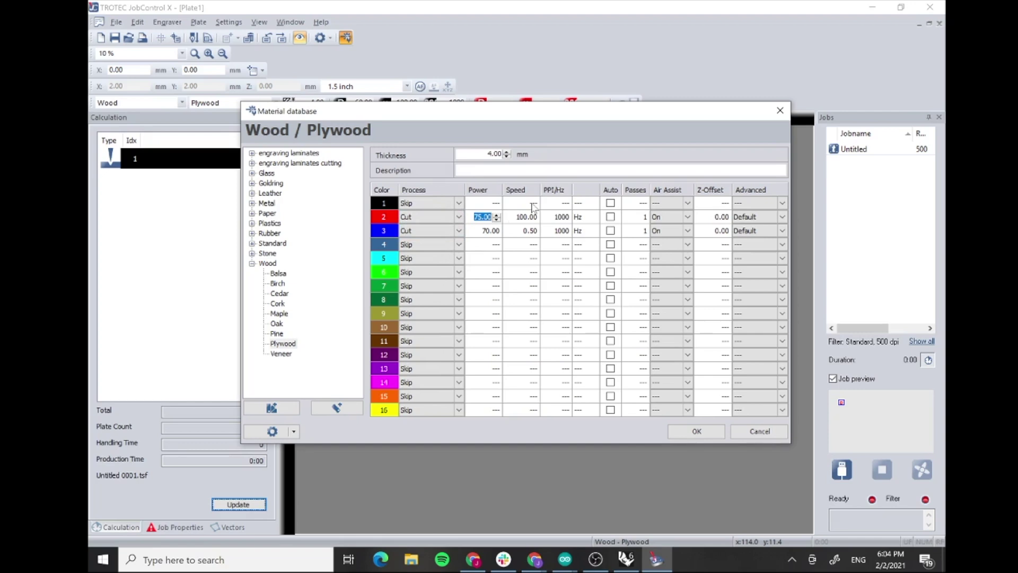
text(60)
key(Tab)
text(1)
key(Return)
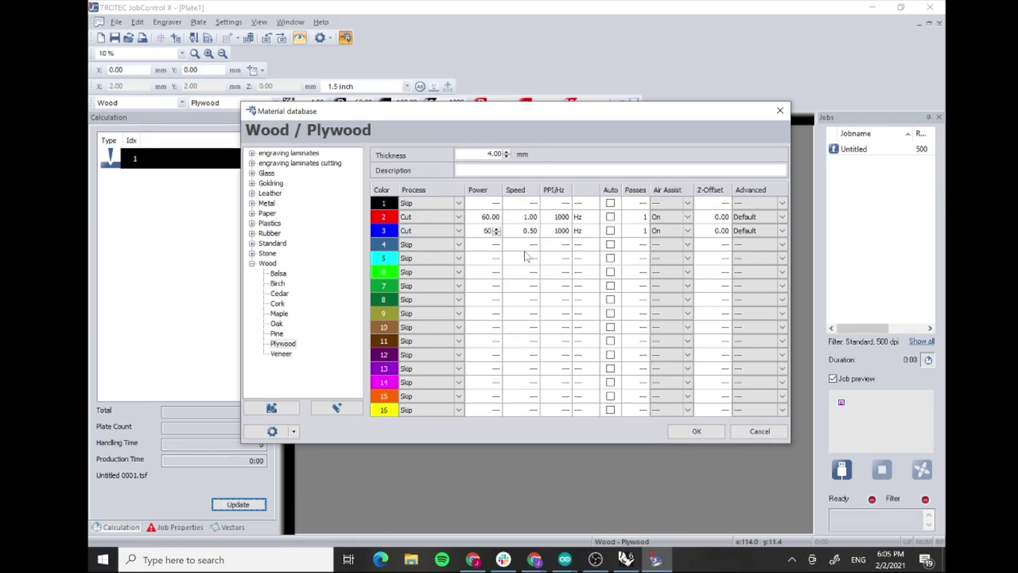
key(Tab)
text(1)
key(Return)
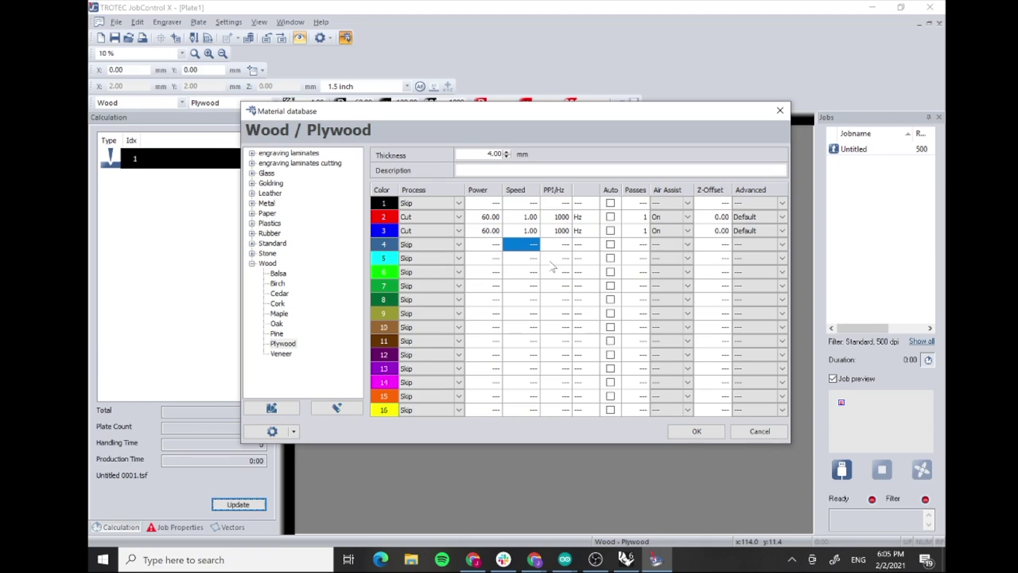
- Change the red and blue cut speeds to 1.5 and apply the settings
double_click(530, 217)
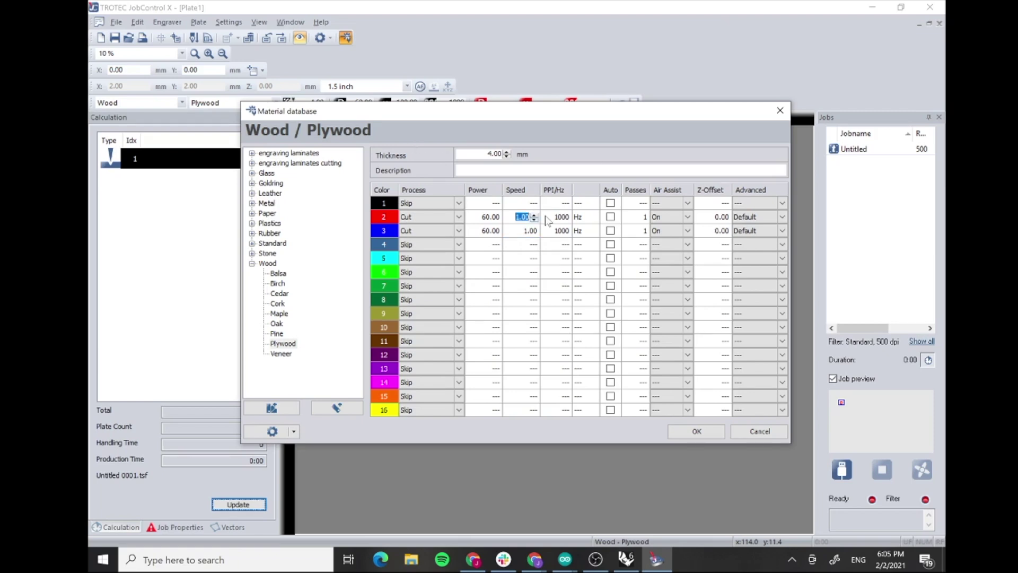
text(1.5)
double_click(535, 233)
text(1.5)
key(Return)
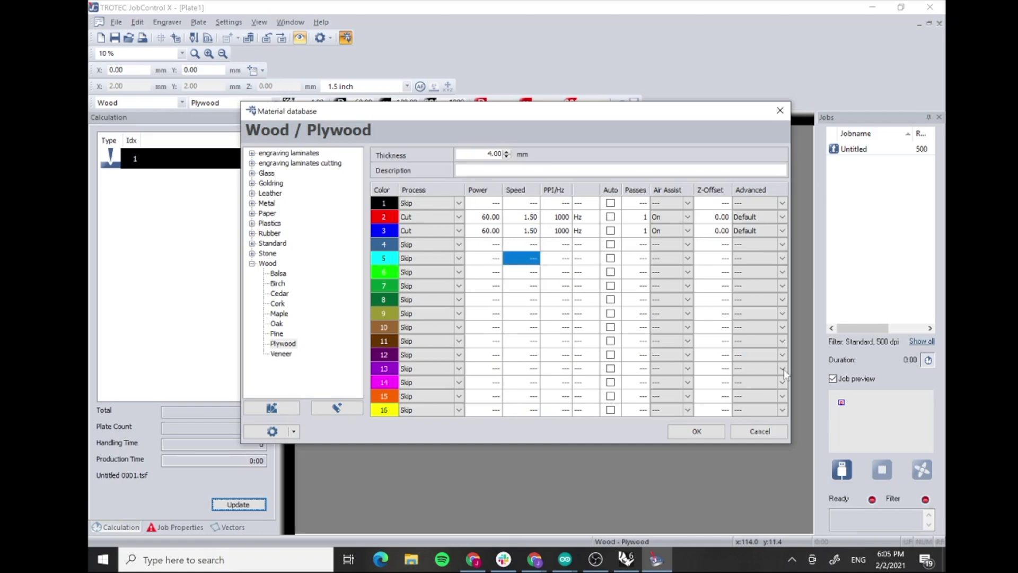
click(697, 431)
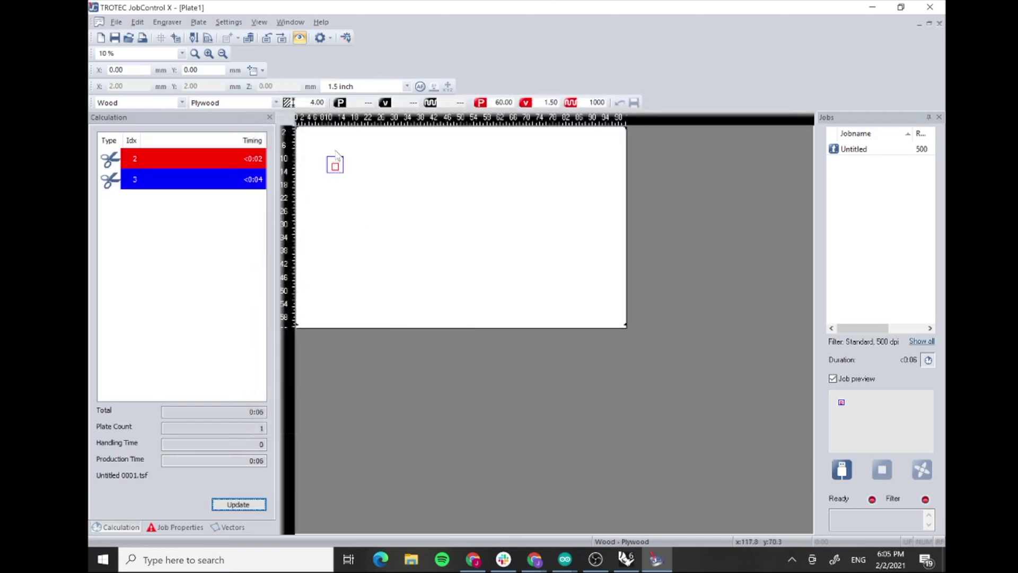